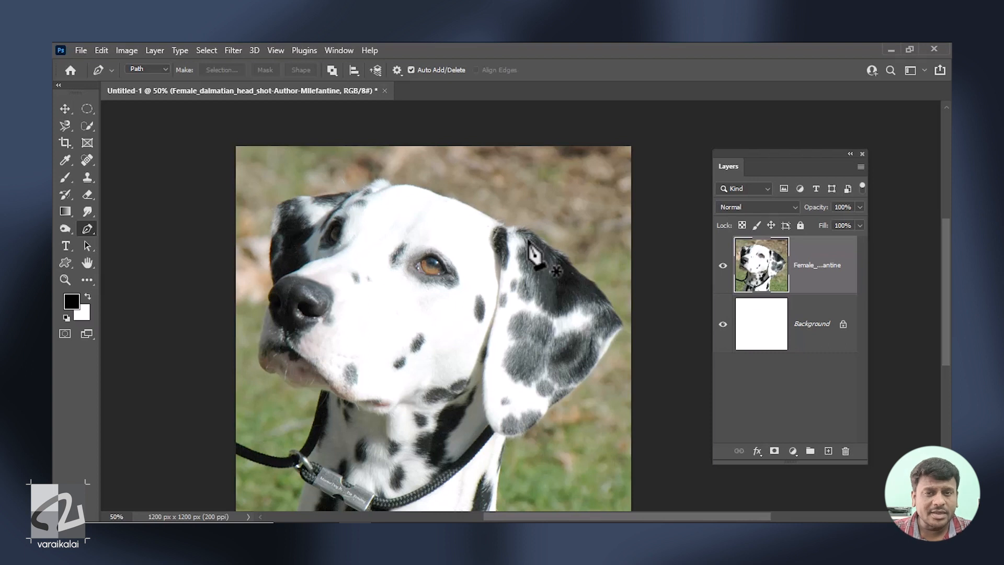
Step: Start a Pen path at the top of the dog's forehead and trace the head's outline to the base of the near ear
{"action": "key", "text": "ctrl+plus"}
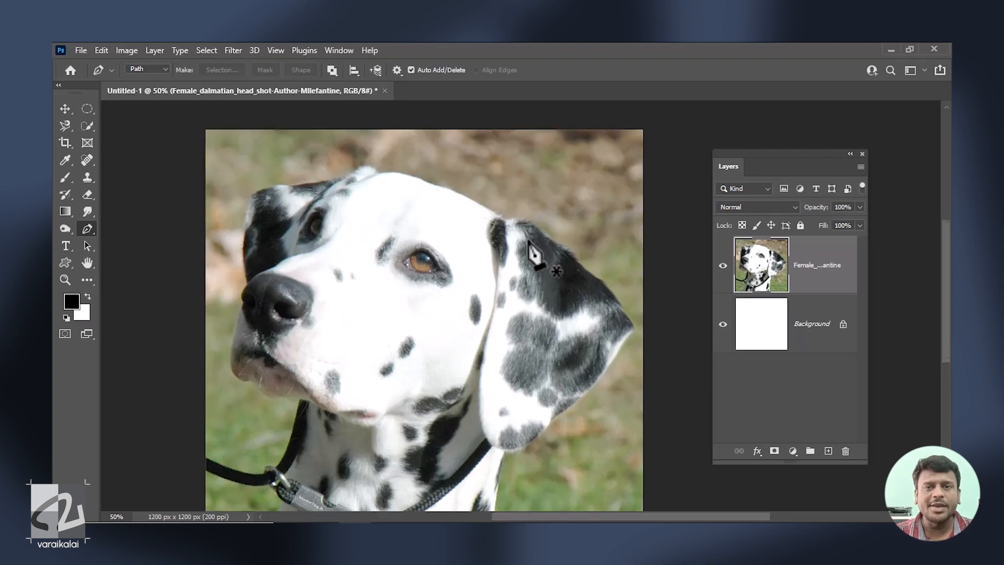
{"action": "key", "text": "ctrl+minus"}
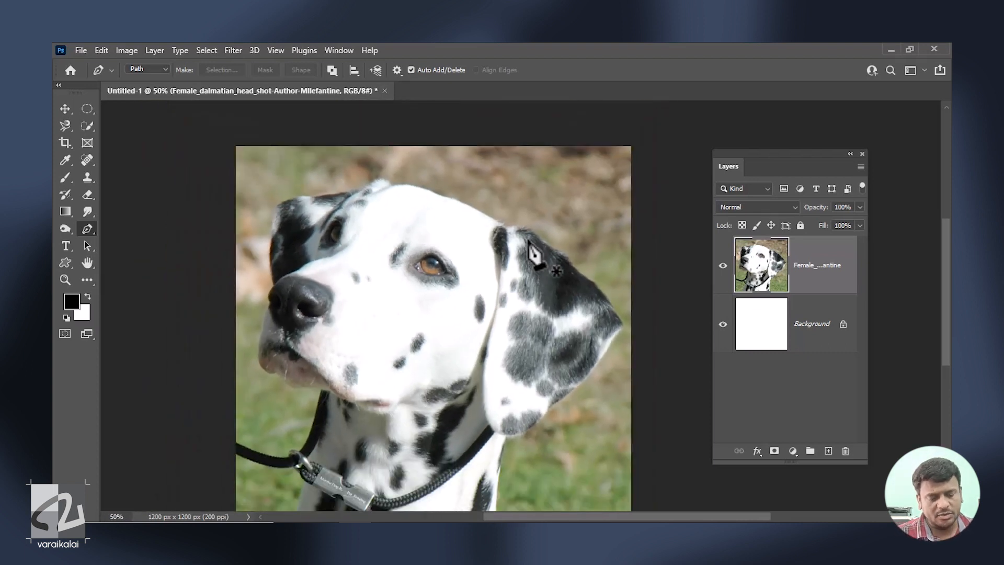
{"action": "key", "text": "ctrl+plus"}
{"action": "key", "text": "ctrl+plus"}
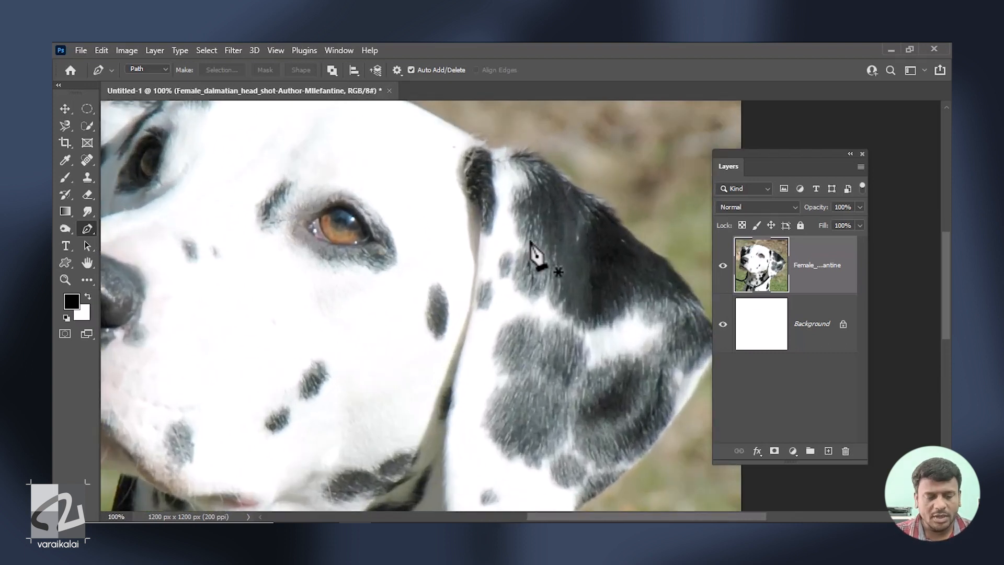
{"action": "key", "text": "space"}
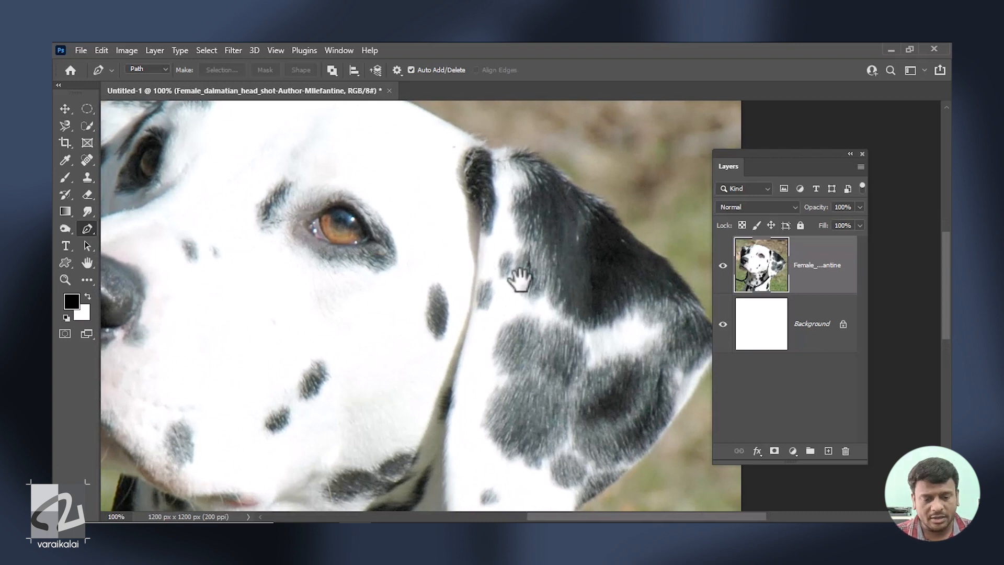
{"action": "left_click_drag", "start_coordinate": [433, 278], "coordinate": [510, 383]}
{"action": "left_click_drag", "start_coordinate": [356, 247], "coordinate": [330, 255]}
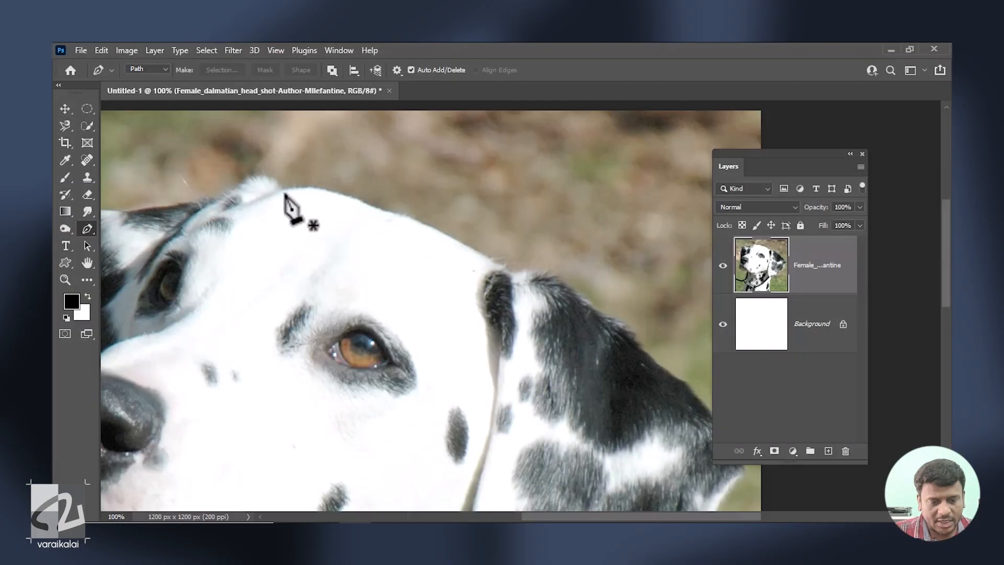
{"action": "left_click", "coordinate": [282, 193]}
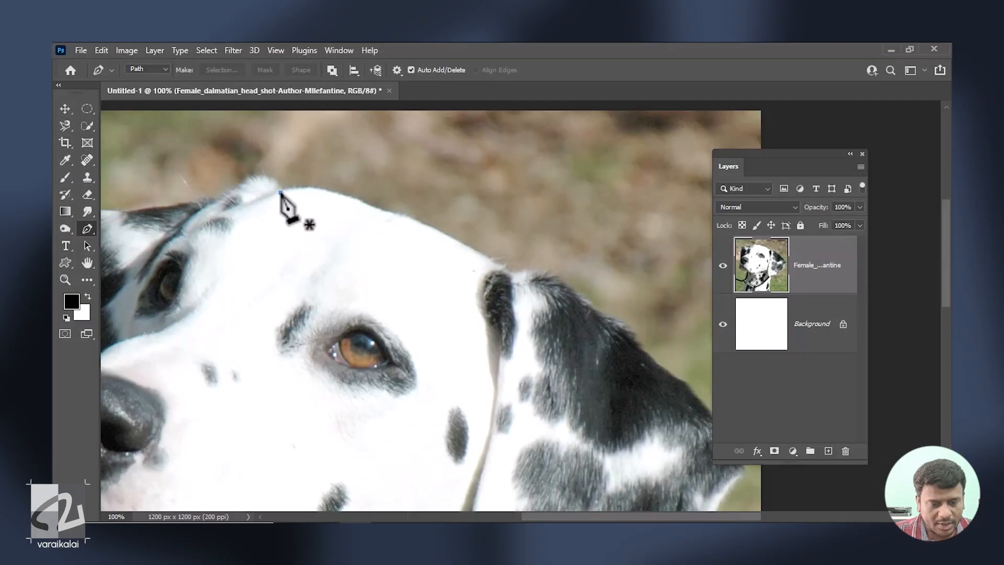
{"action": "left_click_drag", "start_coordinate": [328, 193], "coordinate": [372, 204]}
{"action": "left_click_drag", "start_coordinate": [445, 236], "coordinate": [482, 255]}
{"action": "left_click", "coordinate": [512, 275]}
Step: Continue the path along the upper outer edge of the near ear to its pointed tip
{"action": "left_click_drag", "start_coordinate": [542, 277], "coordinate": [460, 197]}
{"action": "left_click_drag", "start_coordinate": [627, 332], "coordinate": [519, 284]}
{"action": "left_click", "coordinate": [480, 249]}
{"action": "left_click_drag", "start_coordinate": [548, 327], "coordinate": [549, 338]}
Step: Trace the underside of the near ear from its tip to the lower lobe, ending with a curved anchor where it meets the neck
{"action": "scroll", "coordinate": [549, 329], "scroll_direction": "down", "scroll_amount": 3}
{"action": "left_click", "coordinate": [461, 305]}
{"action": "left_click", "coordinate": [403, 351]}
{"action": "scroll", "coordinate": [419, 313], "scroll_direction": "down", "scroll_amount": 3}
{"action": "scroll", "coordinate": [418, 314], "scroll_direction": "left", "scroll_amount": 2}
{"action": "left_click_drag", "start_coordinate": [421, 253], "coordinate": [365, 248]}
{"action": "left_click_drag", "start_coordinate": [411, 302], "coordinate": [424, 258]}
{"action": "left_click_drag", "start_coordinate": [434, 215], "coordinate": [425, 232]}
{"action": "left_click_drag", "start_coordinate": [408, 313], "coordinate": [422, 332]}
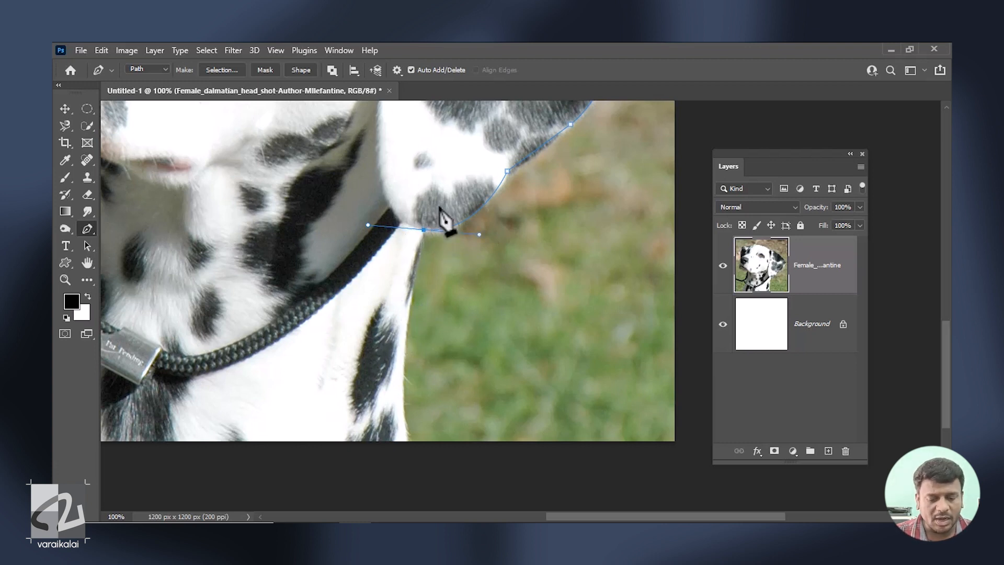
{"action": "left_click", "coordinate": [408, 317]}
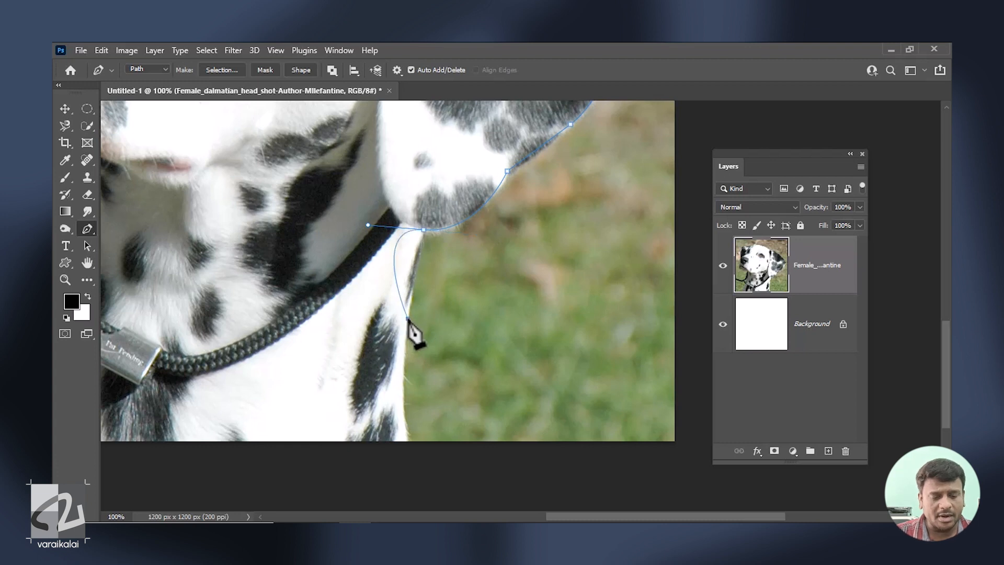
{"action": "left_click", "coordinate": [402, 380]}
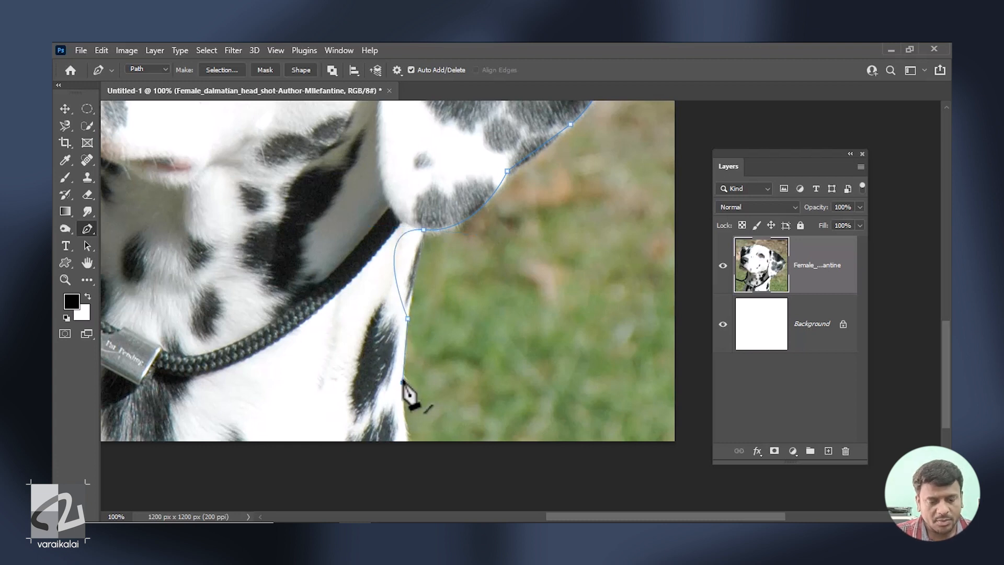
{"action": "right_click", "coordinate": [87, 229]}
{"action": "left_click", "coordinate": [172, 292]}
{"action": "left_click", "coordinate": [424, 230]}
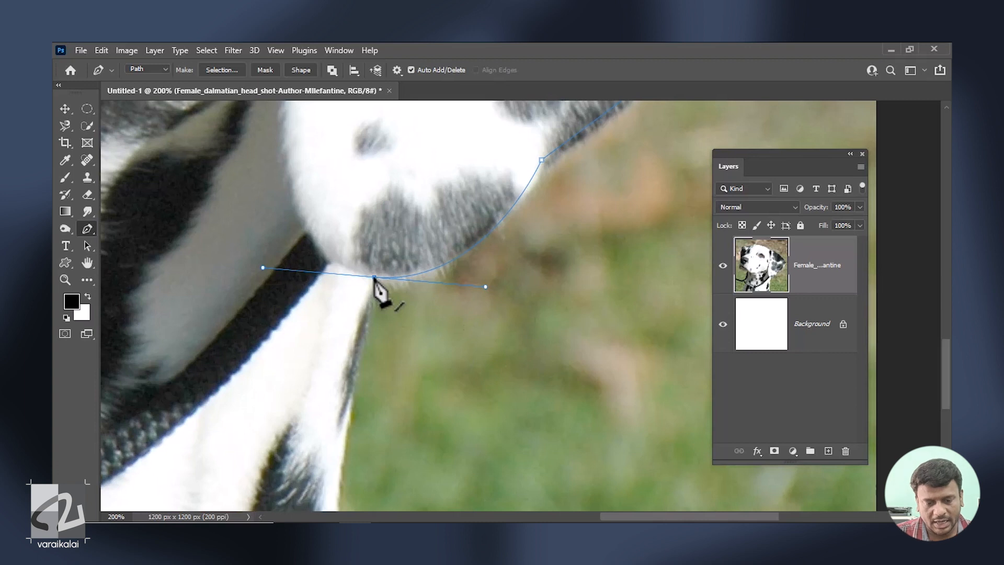
Step: Make the anchor under the ear a corner without an outgoing handle and trace the back of the neck to the photo's lower edge
{"action": "left_click", "coordinate": [371, 332]}
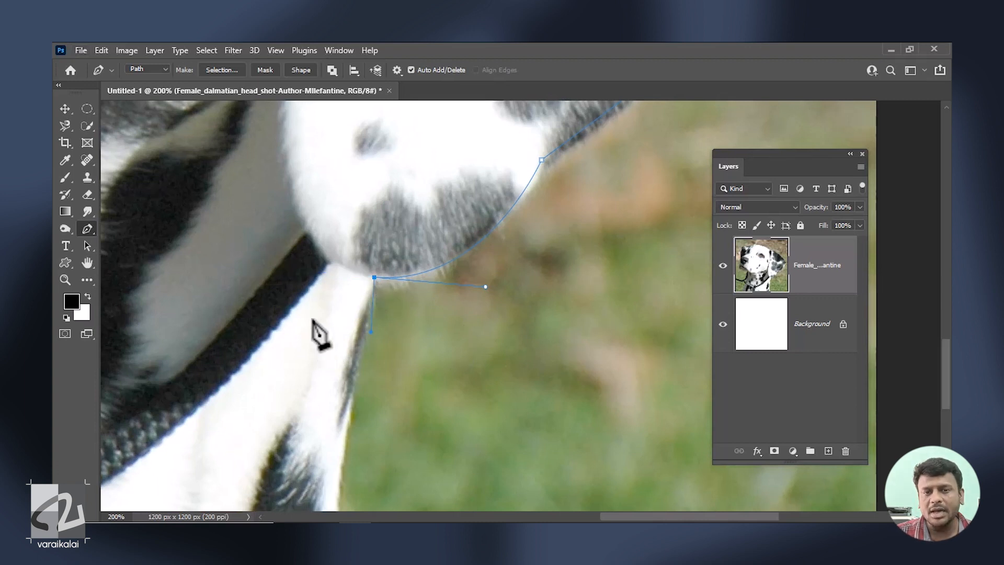
{"action": "key", "text": "ctrl+minus"}
{"action": "left_click_drag", "start_coordinate": [439, 369], "coordinate": [458, 290]}
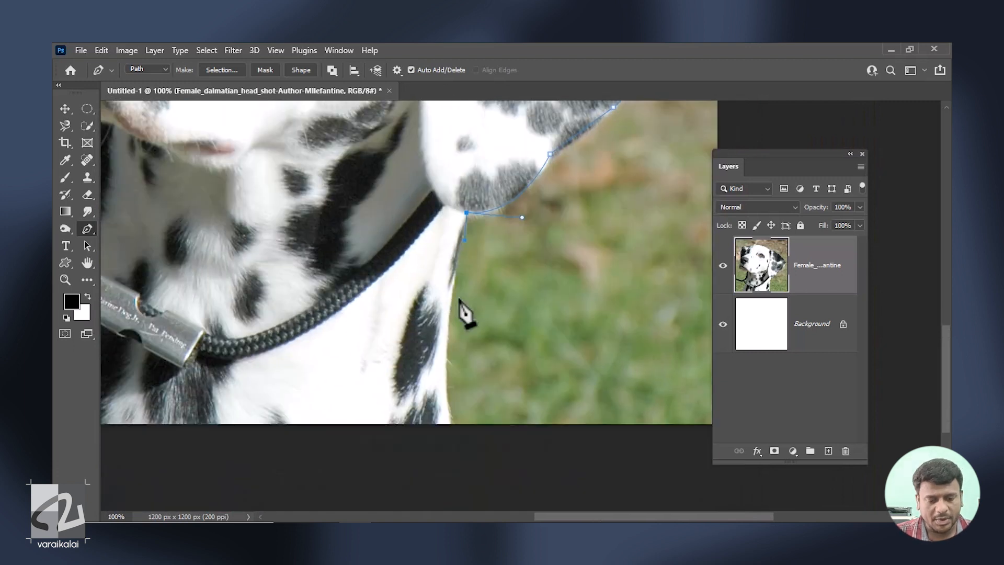
{"action": "left_click", "coordinate": [448, 331]}
{"action": "left_click_drag", "start_coordinate": [448, 345], "coordinate": [447, 352]}
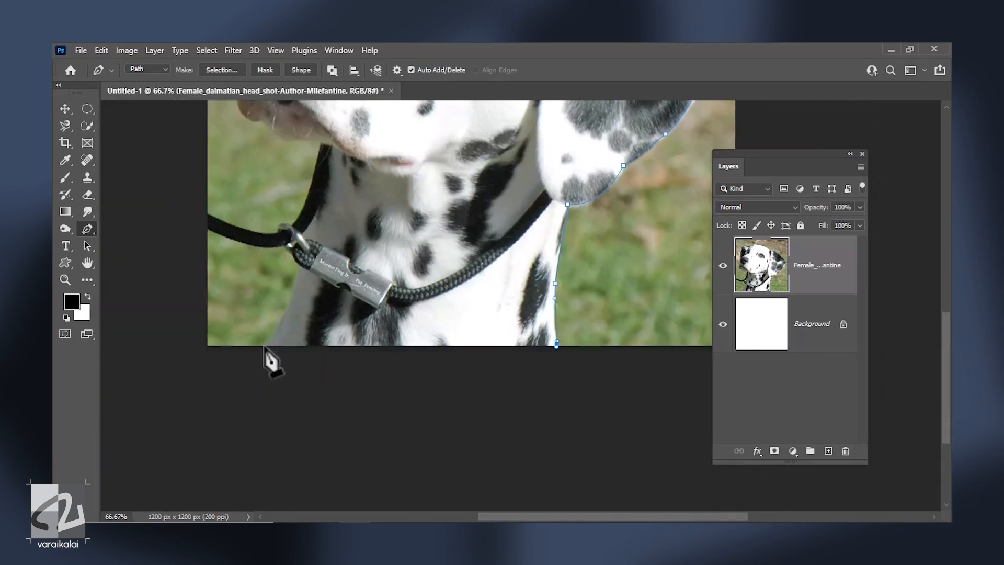
Step: Extend the path along the photo's lower edge and up the front of the chest and neck to the chin
{"action": "left_click", "coordinate": [264, 347]}
{"action": "key", "text": "ctrl+plus"}
{"action": "left_click_drag", "start_coordinate": [374, 287], "coordinate": [507, 322]}
{"action": "left_click", "coordinate": [303, 337]}
{"action": "key", "text": "ctrl+z"}
{"action": "left_click_drag", "start_coordinate": [297, 360], "coordinate": [309, 338]}
{"action": "left_click", "coordinate": [321, 284]}
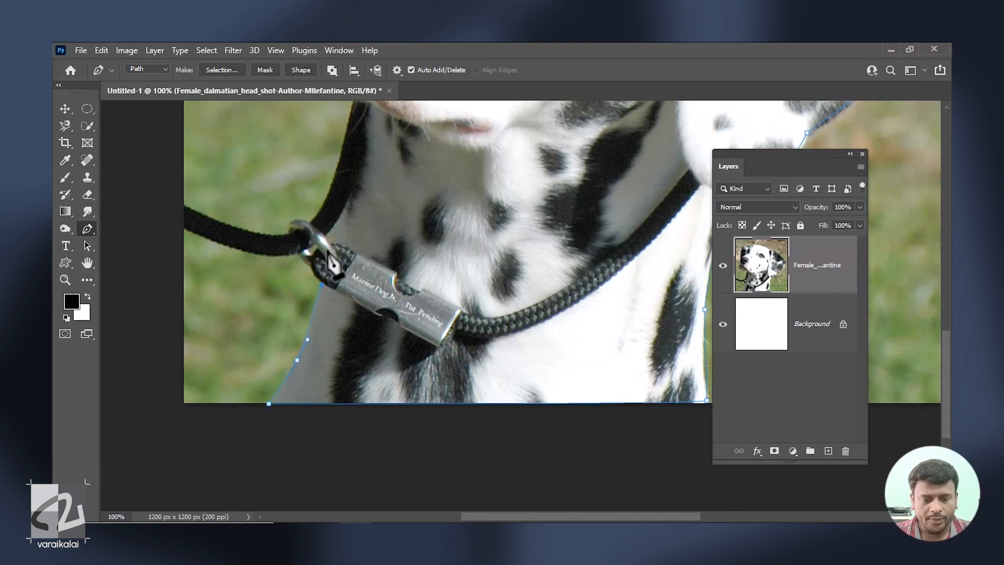
{"action": "left_click_drag", "start_coordinate": [347, 202], "coordinate": [341, 352]}
{"action": "left_click_drag", "start_coordinate": [364, 271], "coordinate": [365, 250]}
{"action": "left_click", "coordinate": [365, 250]}
Step: Trace the chin and lips up the front of the muzzle, removing the outgoing handles at the sharp turns
{"action": "left_click", "coordinate": [313, 242]}
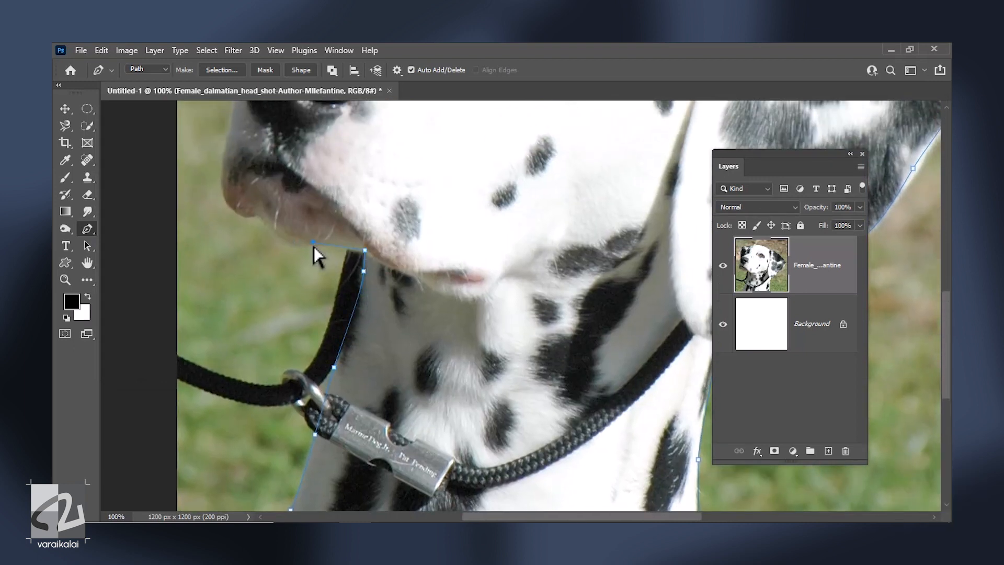
{"action": "left_click_drag", "start_coordinate": [253, 192], "coordinate": [350, 355]}
{"action": "left_click", "coordinate": [264, 214], "text": "alt"}
{"action": "left_click_drag", "start_coordinate": [320, 302], "coordinate": [319, 277]}
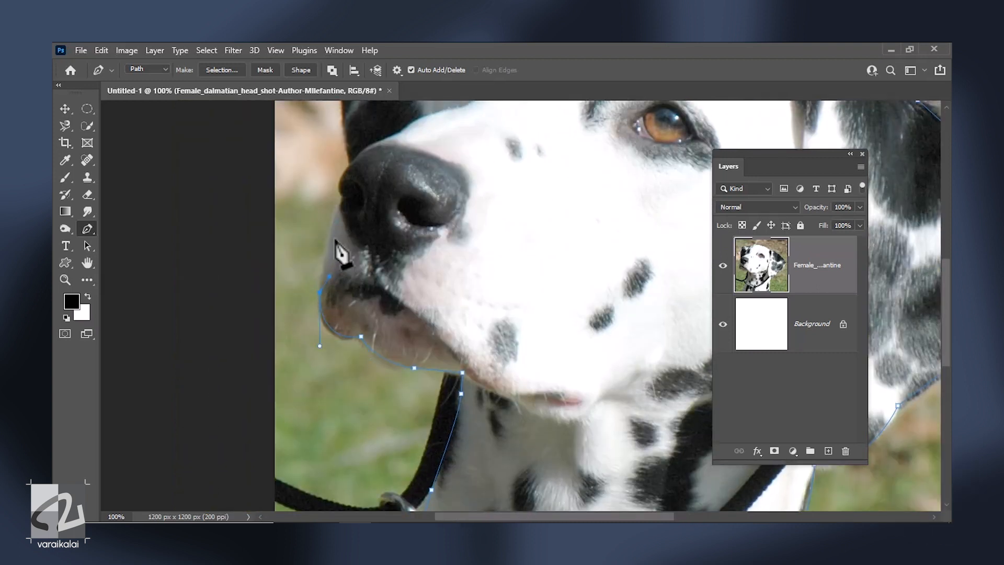
{"action": "left_click", "coordinate": [319, 292], "text": "alt"}
{"action": "left_click", "coordinate": [329, 252]}
Step: Trace the front of the nose with a curved anchor where the nose meets the far ear
{"action": "left_click_drag", "start_coordinate": [343, 197], "coordinate": [462, 365]}
{"action": "key", "text": "ctrl+plus"}
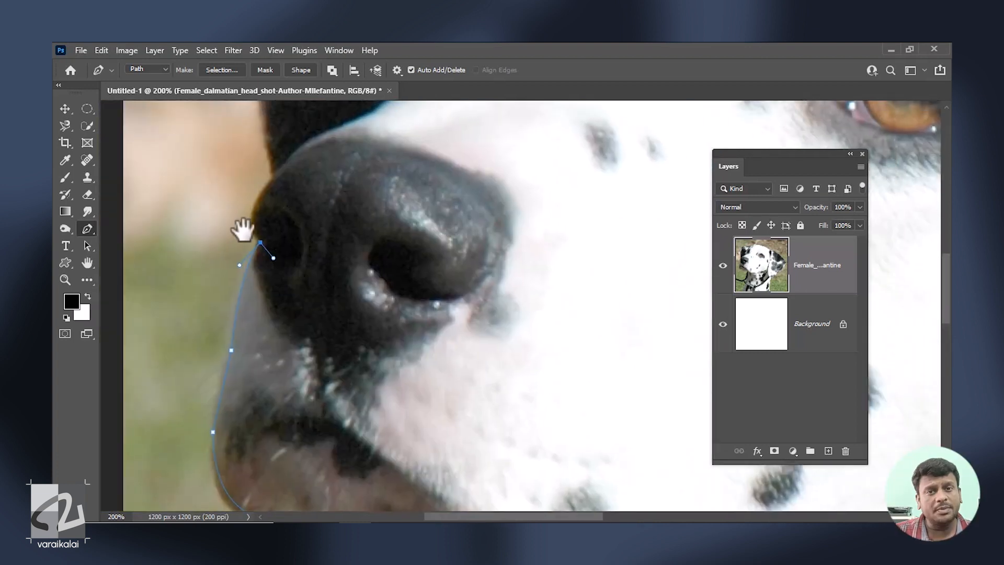
{"action": "left_click_drag", "start_coordinate": [242, 228], "coordinate": [282, 329]}
{"action": "left_click_drag", "start_coordinate": [317, 281], "coordinate": [370, 235]}
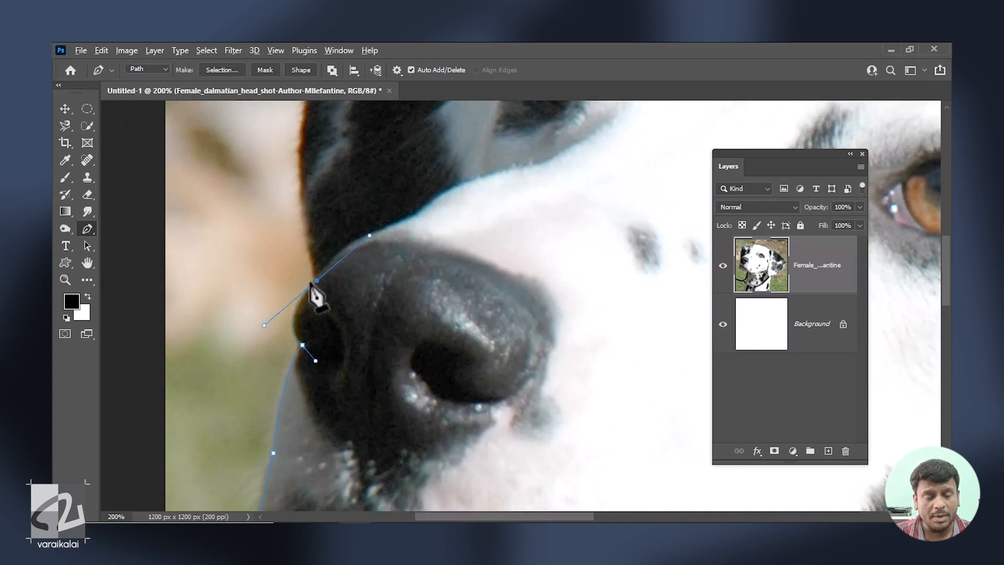
Step: Continue the path up the outer edge of the far ear and across its top
{"action": "key", "text": "ctrl+0"}
{"action": "key", "text": "ctrl+0"}
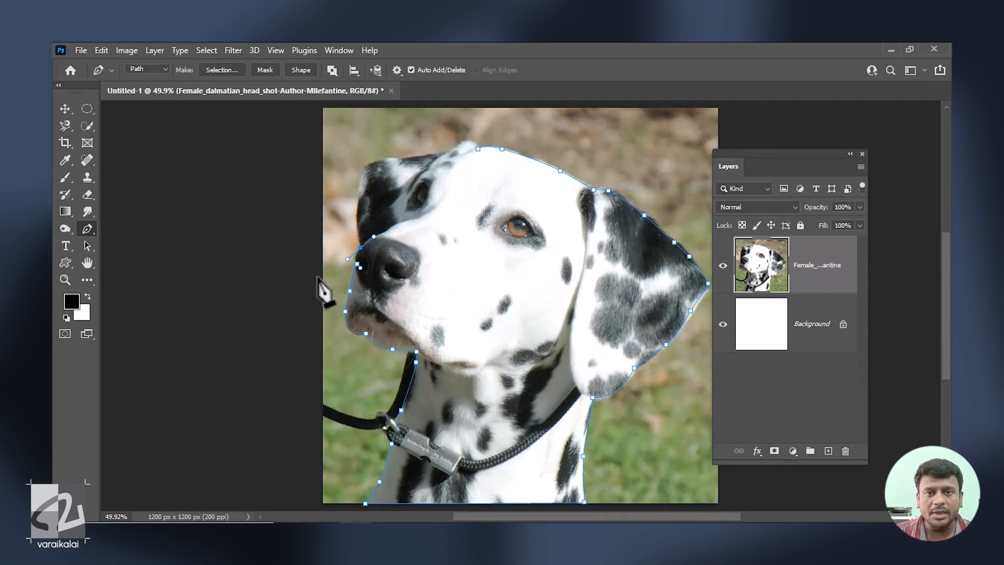
{"action": "key", "text": "ctrl+plus"}
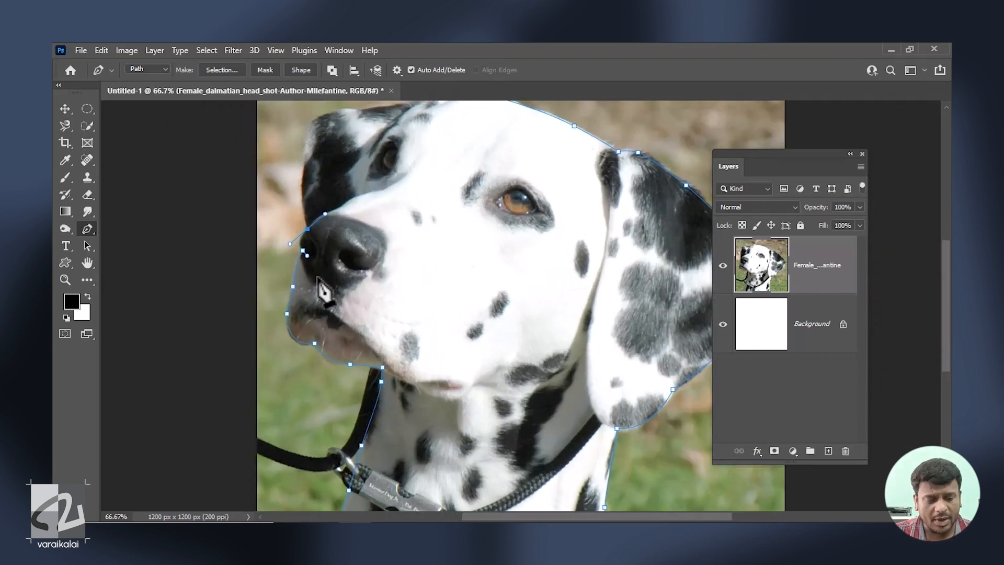
{"action": "left_click_drag", "start_coordinate": [336, 224], "coordinate": [345, 361]}
{"action": "key", "text": "ctrl+plus"}
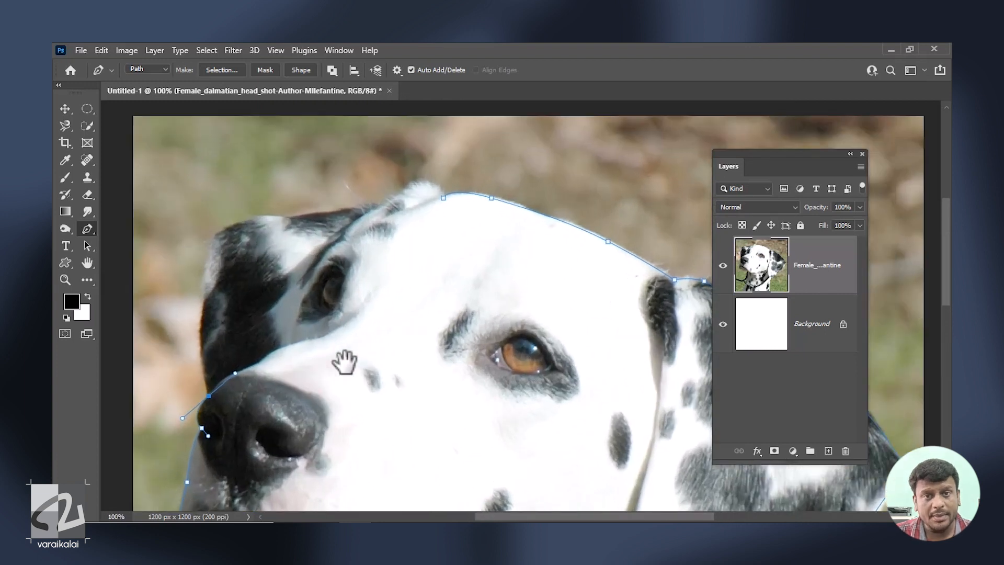
{"action": "left_click_drag", "start_coordinate": [354, 322], "coordinate": [667, 171]}
{"action": "key", "text": "ctrl+plus"}
{"action": "key", "text": "ctrl+plus"}
{"action": "left_click_drag", "start_coordinate": [386, 274], "coordinate": [362, 447]}
{"action": "left_click", "coordinate": [276, 238]}
{"action": "left_click", "coordinate": [346, 210]}
{"action": "left_click", "coordinate": [425, 204]}
Step: Trace from the far ear over the fur tuft on the head and close the path at its starting anchor
{"action": "left_click_drag", "start_coordinate": [498, 215], "coordinate": [288, 249]}
{"action": "left_click", "coordinate": [348, 223]}
{"action": "left_click", "coordinate": [408, 213]}
{"action": "left_click_drag", "start_coordinate": [474, 168], "coordinate": [499, 166]}
{"action": "left_click_drag", "start_coordinate": [517, 180], "coordinate": [526, 188]}
{"action": "left_click", "coordinate": [526, 198]}
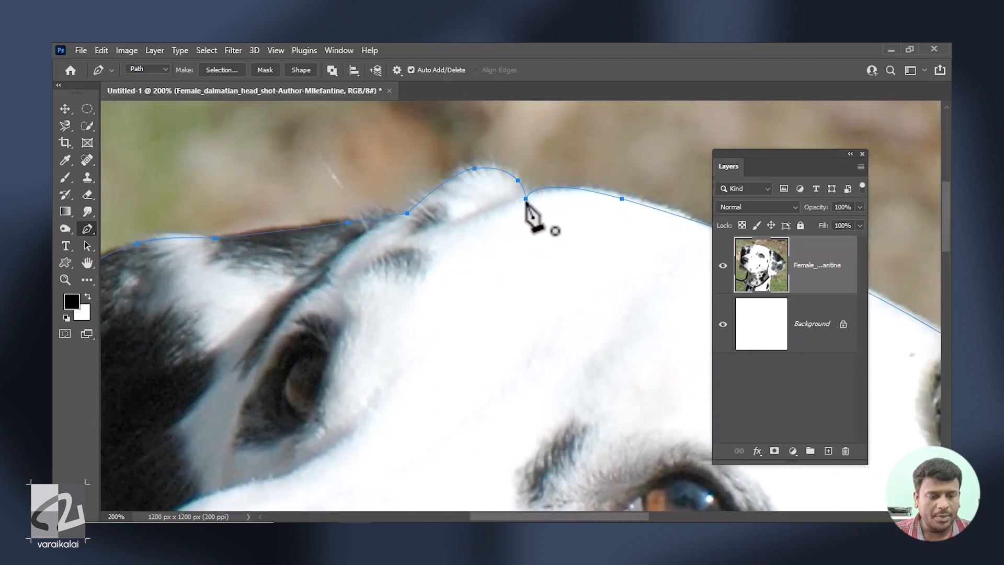
Step: Convert the closed path into a new anti-aliased selection with a feather radius of 1 pixel
{"action": "key", "text": "ctrl+minus"}
{"action": "key", "text": "ctrl+minus"}
{"action": "key", "text": "ctrl+minus"}
{"action": "key", "text": "ctrl+minus"}
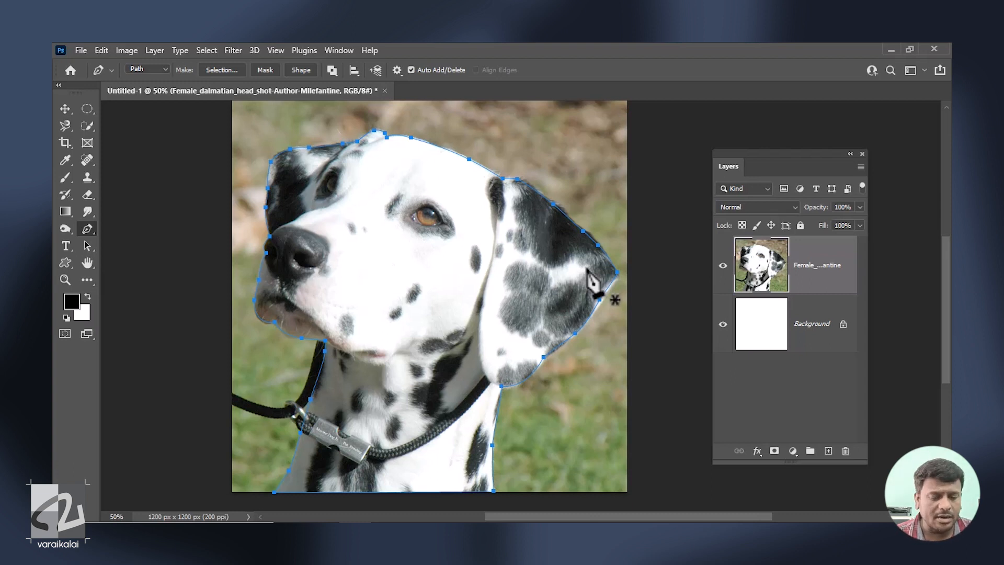
{"action": "right_click", "coordinate": [450, 272]}
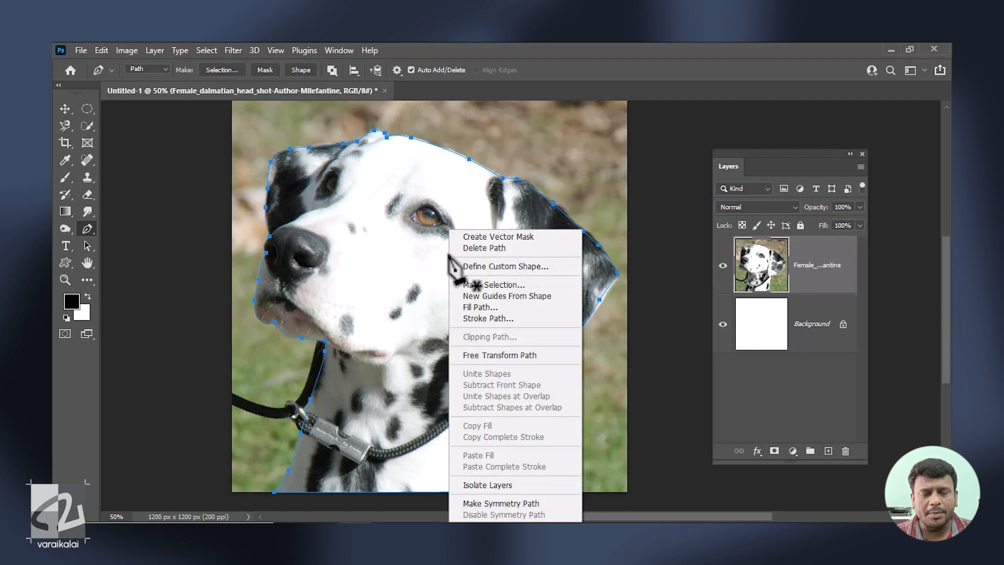
{"action": "left_click", "coordinate": [495, 283]}
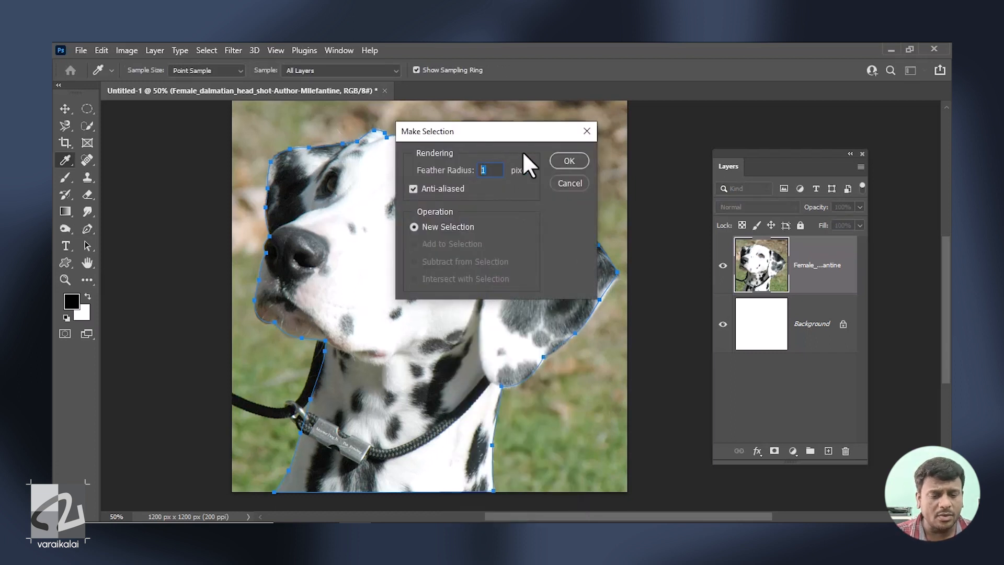
{"action": "left_click", "coordinate": [568, 160]}
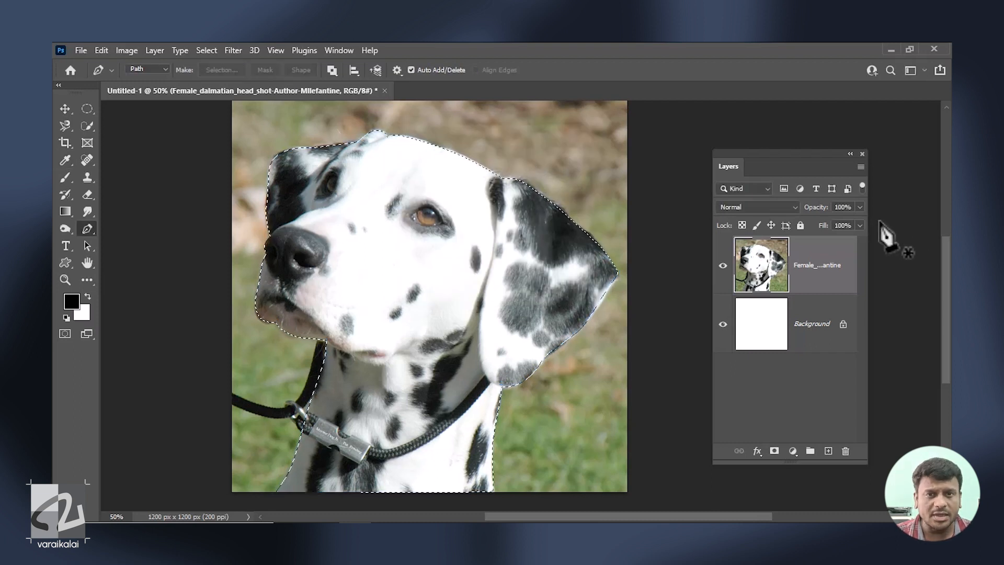
Step: Copy the selected dog to a new layer and hide the original dog photo layer
{"action": "key", "text": "ctrl+j"}
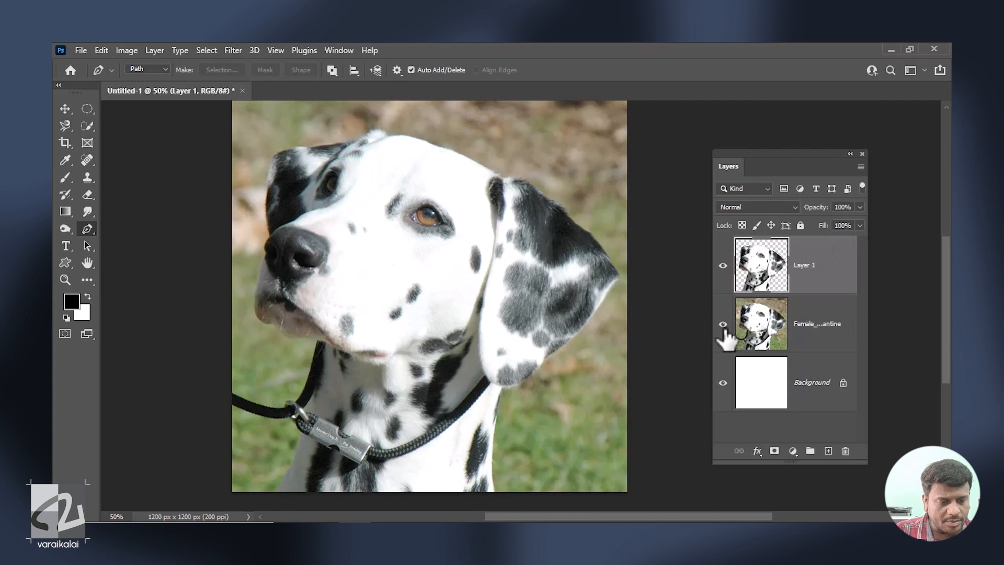
{"action": "left_click", "coordinate": [723, 324]}
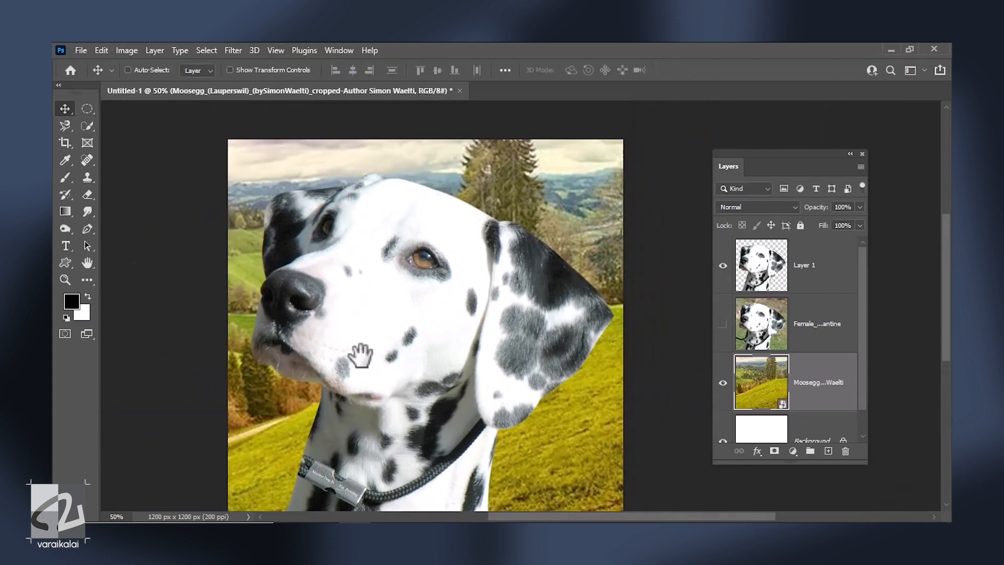
{"action": "left_click_drag", "start_coordinate": [361, 356], "coordinate": [332, 291]}
{"action": "right_click", "coordinate": [789, 400]}
{"action": "left_click", "coordinate": [711, 298]}
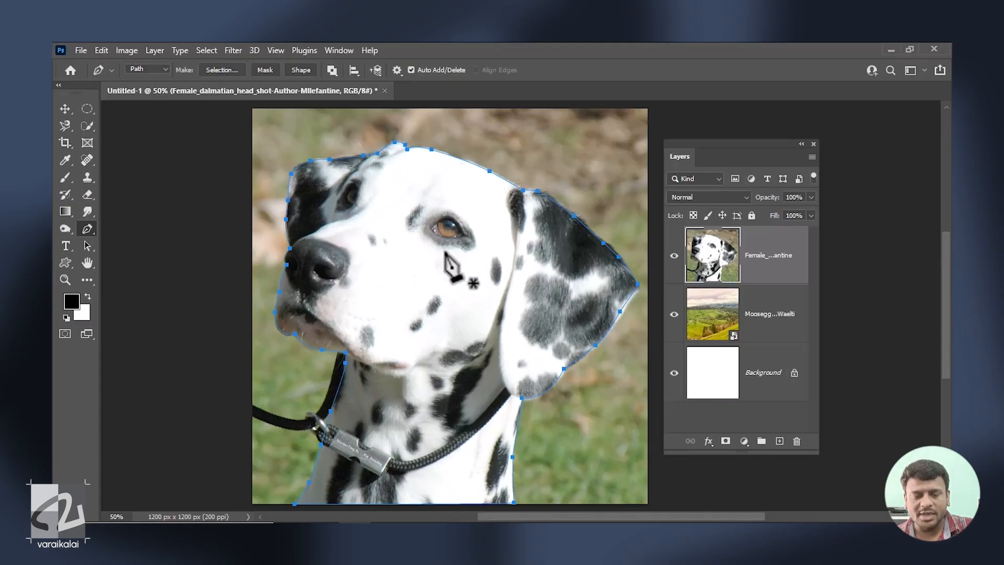
Step: Create a vector mask on the dog photo layer from the path, and disable the mask
{"action": "right_click", "coordinate": [479, 243]}
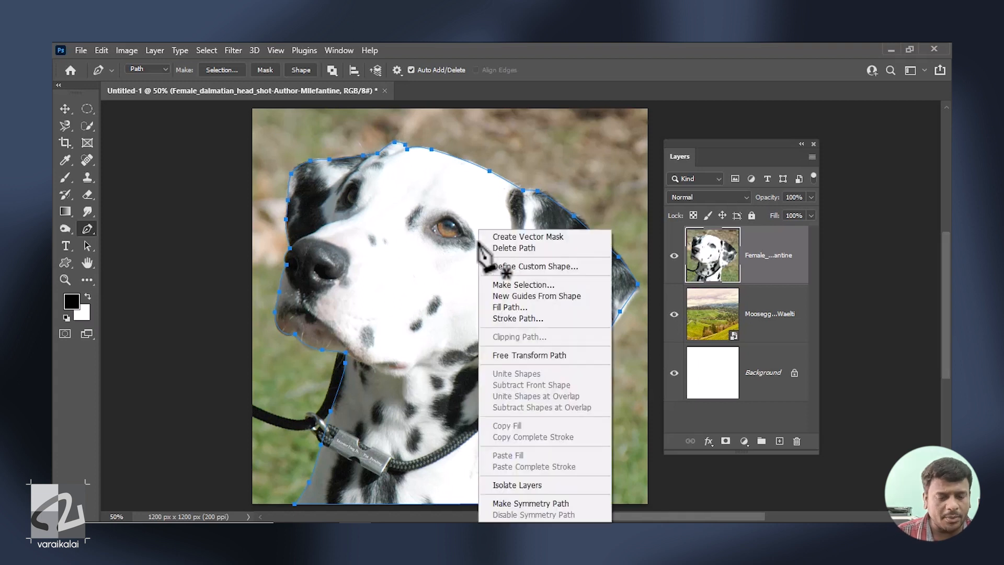
{"action": "left_click", "coordinate": [543, 237]}
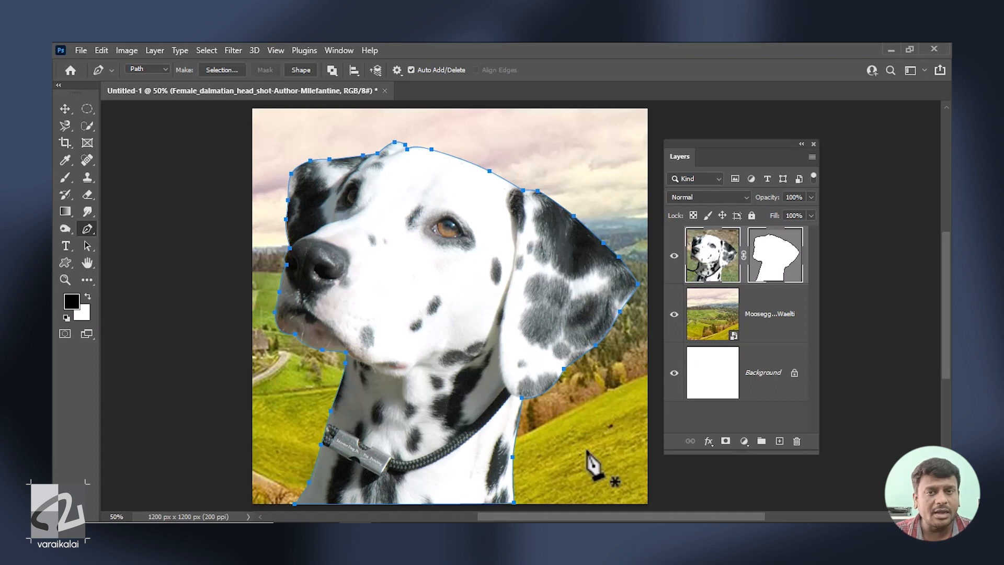
{"action": "right_click", "coordinate": [775, 246]}
{"action": "left_click", "coordinate": [792, 252]}
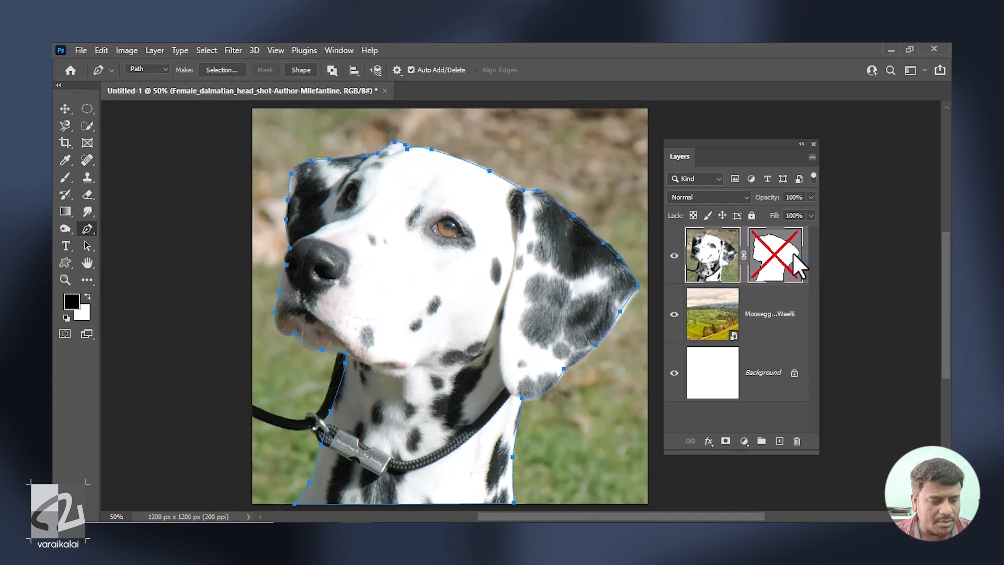
Step: Re-enable the dog layer's vector mask, and delete the mask from the layer
{"action": "right_click", "coordinate": [780, 243]}
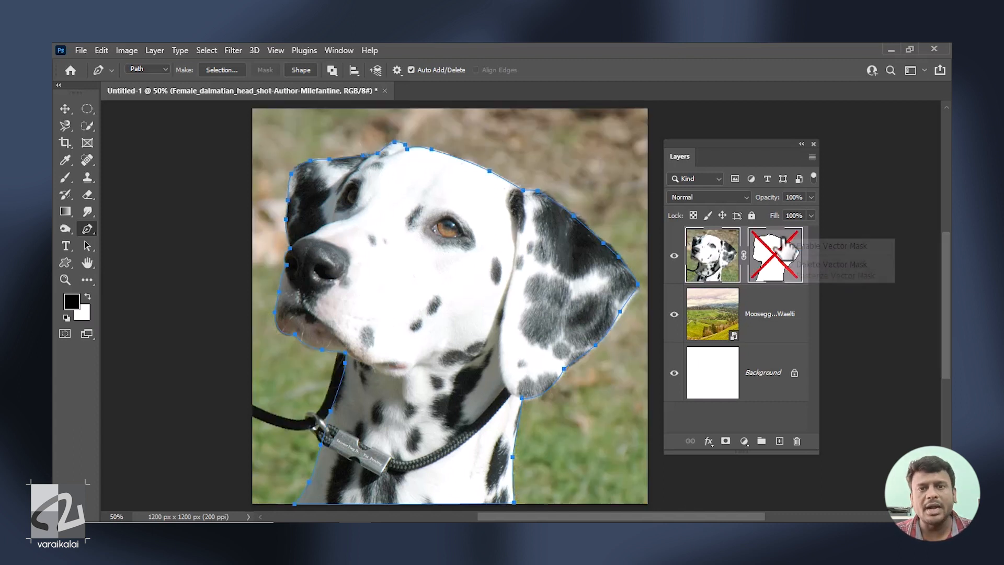
{"action": "left_click", "coordinate": [794, 247]}
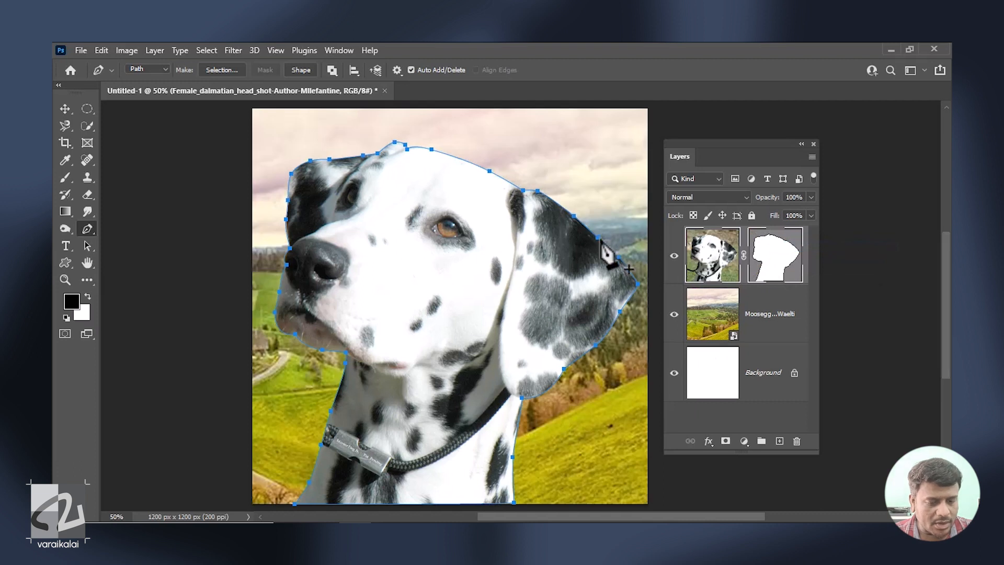
{"action": "right_click", "coordinate": [776, 254]}
{"action": "left_click", "coordinate": [805, 280]}
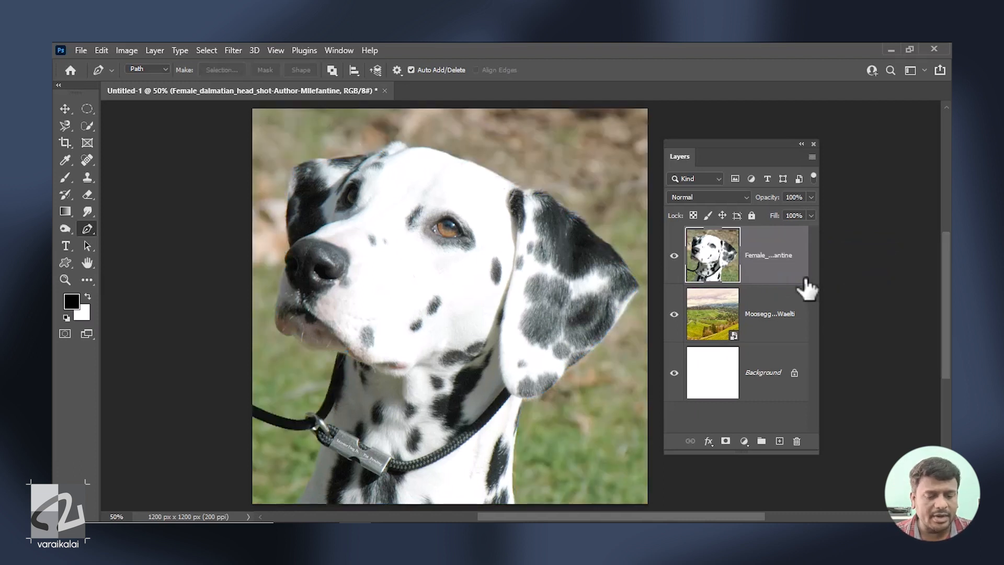
Step: Undo the deletion of the dog layer's vector mask and inspect the mask edge beside the collar clasp
{"action": "key", "text": "ctrl+z"}
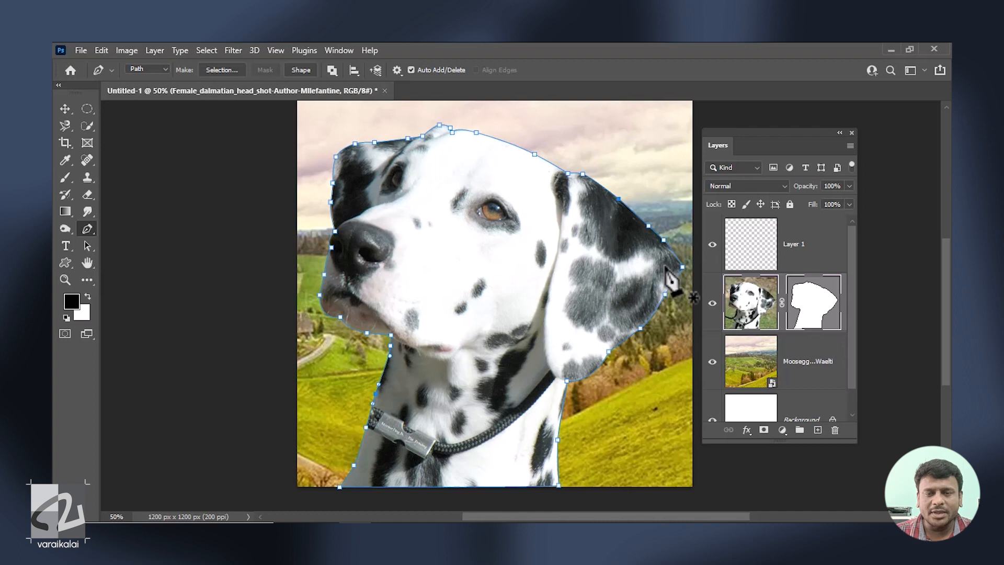
{"action": "key", "text": "ctrl+plus"}
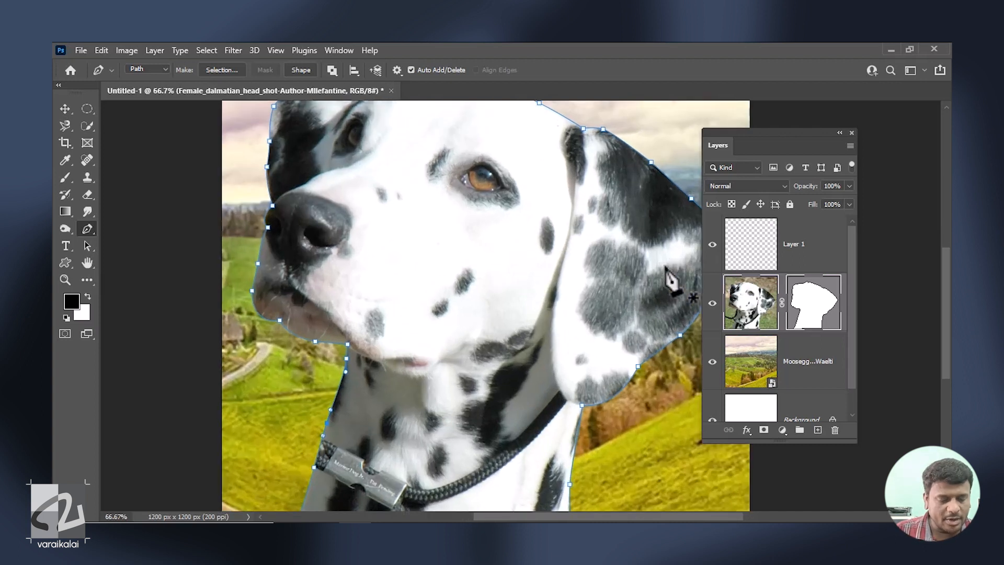
{"action": "left_click_drag", "start_coordinate": [267, 448], "coordinate": [321, 286]}
{"action": "key", "text": "ctrl+plus"}
{"action": "key", "text": "ctrl+plus"}
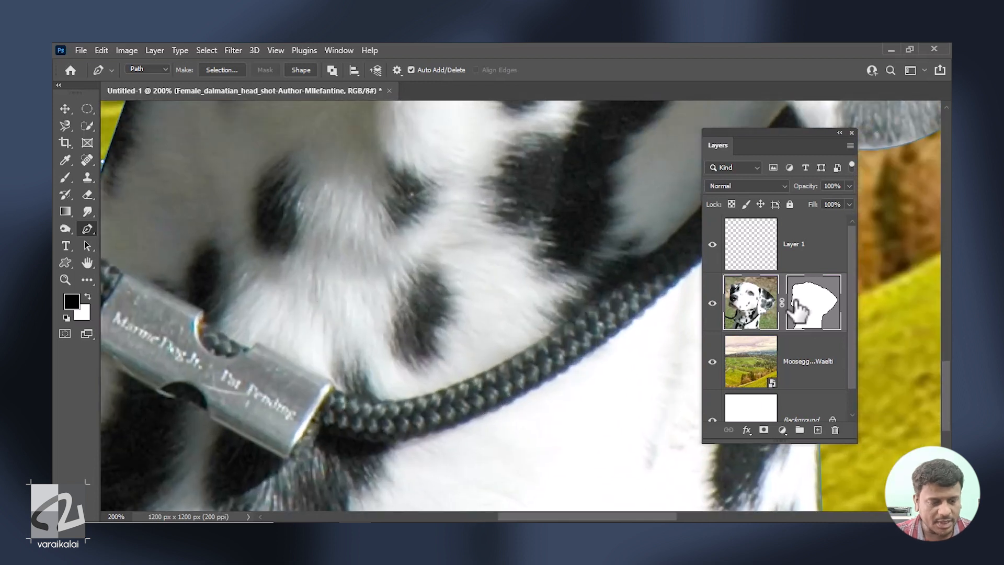
{"action": "left_click_drag", "start_coordinate": [177, 279], "coordinate": [459, 274]}
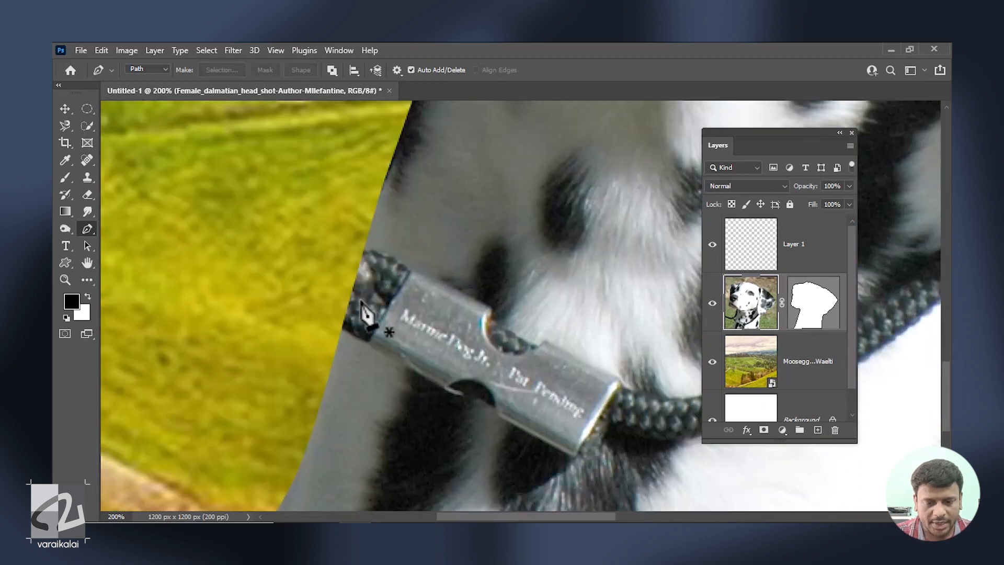
{"action": "left_click_drag", "start_coordinate": [340, 332], "coordinate": [379, 197]}
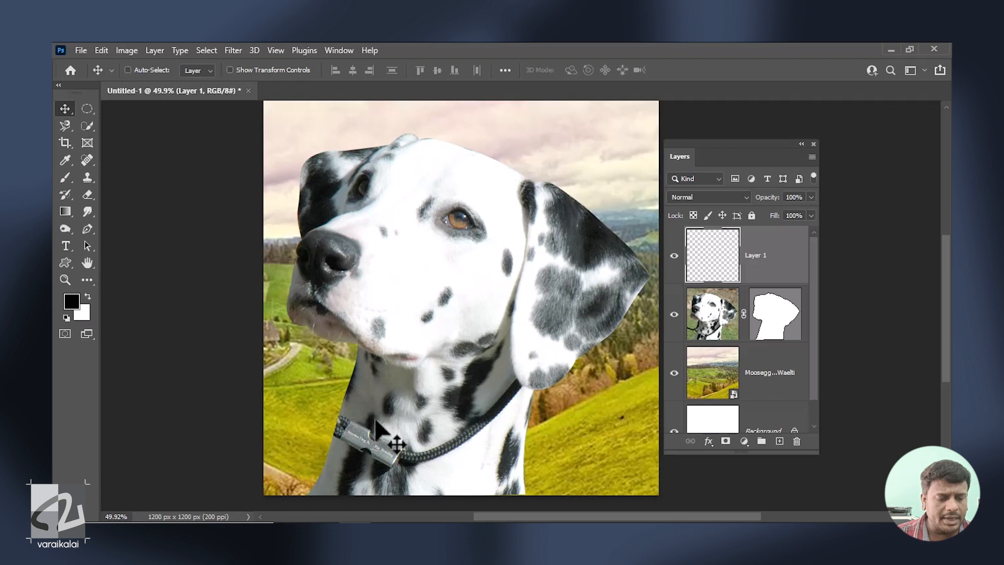
Step: Select the dog photo layer, show its vector mask path with the Pen tool, and dismiss the path display
{"action": "left_click", "coordinate": [759, 316]}
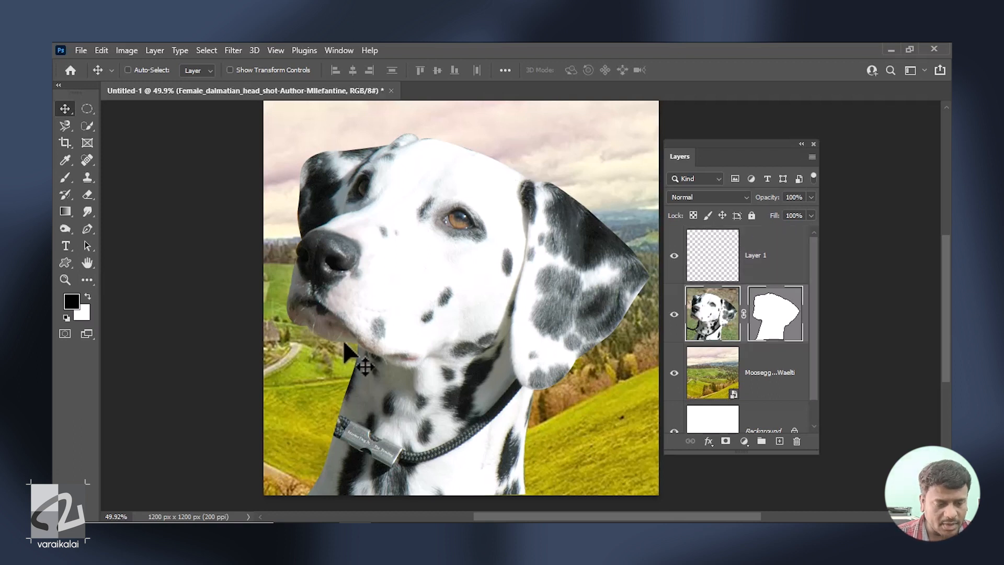
{"action": "key", "text": "p"}
{"action": "left_click", "coordinate": [343, 411], "text": "ctrl"}
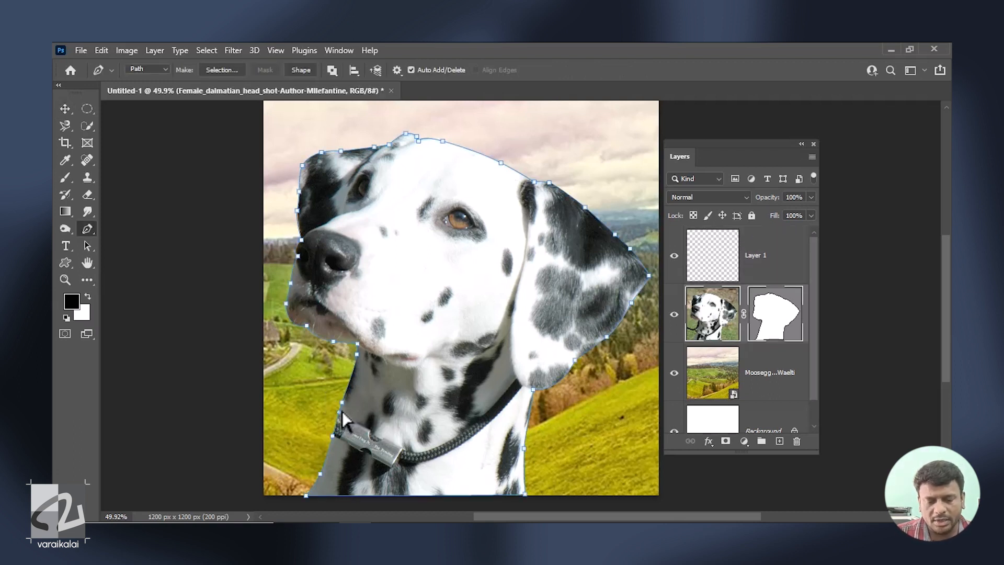
{"action": "key", "text": "Escape"}
Step: Display the document's list of paths, select the Work Path, and show the outline's anchor points near the collar
{"action": "left_click", "coordinate": [341, 50]}
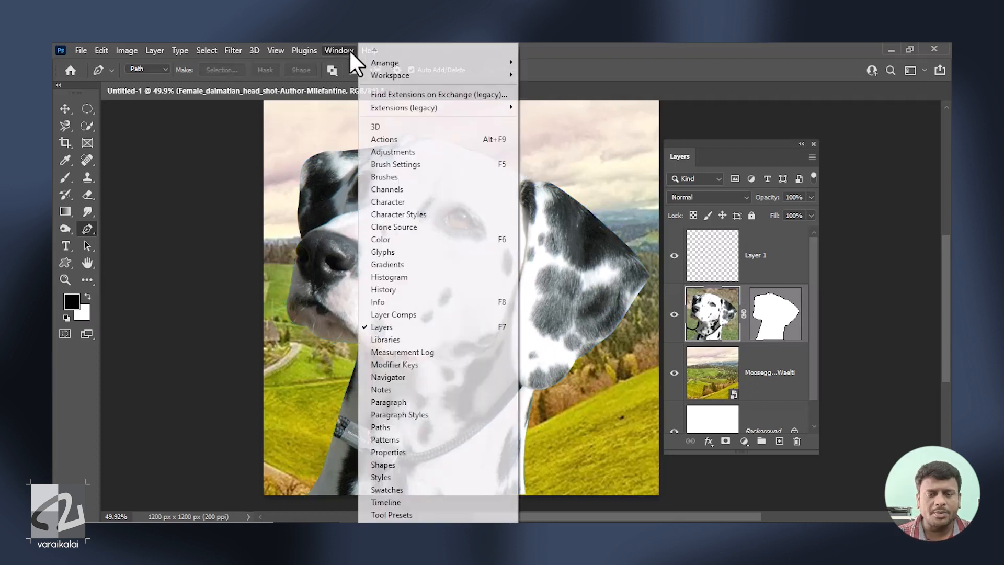
{"action": "left_click", "coordinate": [387, 431]}
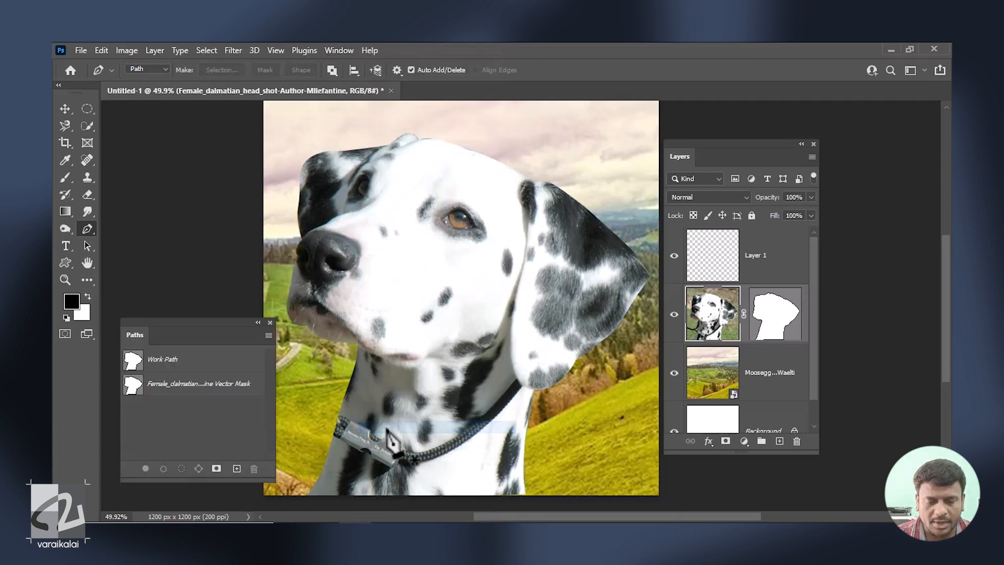
{"action": "left_click", "coordinate": [201, 360]}
{"action": "left_click", "coordinate": [337, 417], "text": "ctrl"}
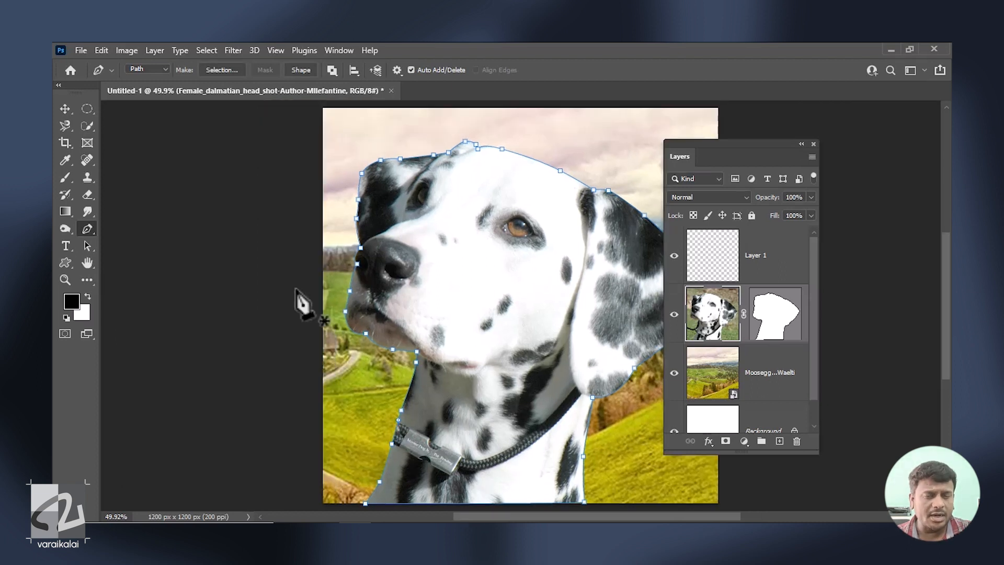
Step: Try deleting the anchor point on the neck edge below the collar clasp, and undo the deletion
{"action": "key", "text": "ctrl+plus"}
{"action": "key", "text": "ctrl+plus"}
{"action": "left_click_drag", "start_coordinate": [306, 290], "coordinate": [301, 197]}
{"action": "key", "text": "ctrl+plus"}
{"action": "left_click_drag", "start_coordinate": [321, 328], "coordinate": [373, 234]}
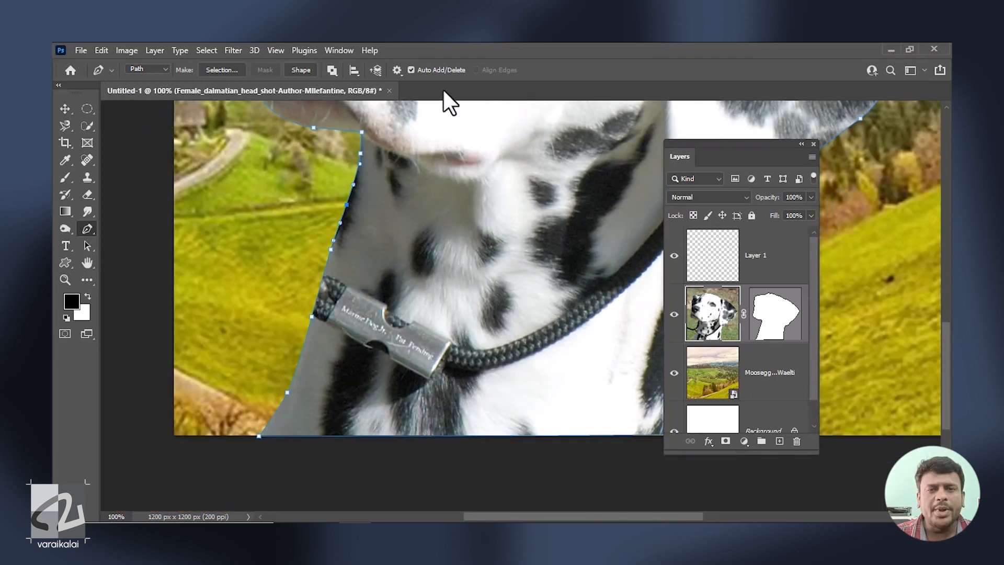
{"action": "key", "text": "ctrl+plus"}
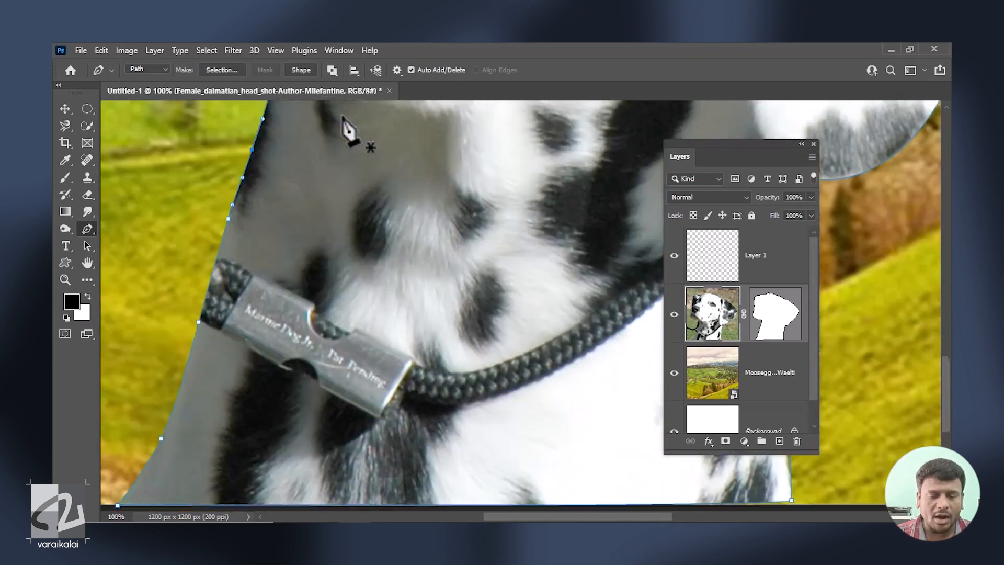
{"action": "left_click_drag", "start_coordinate": [172, 213], "coordinate": [277, 192]}
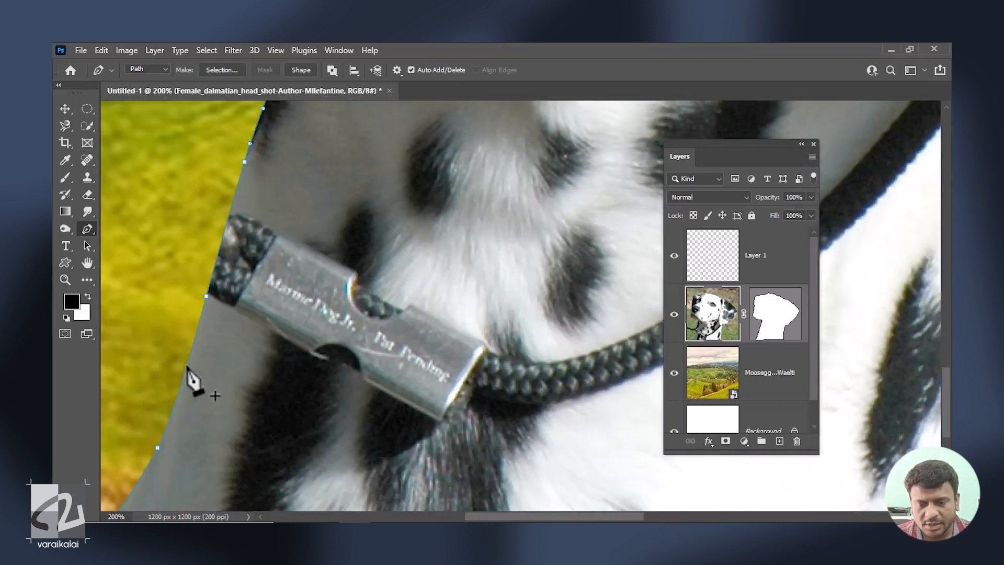
{"action": "left_click_drag", "start_coordinate": [249, 352], "coordinate": [318, 299]}
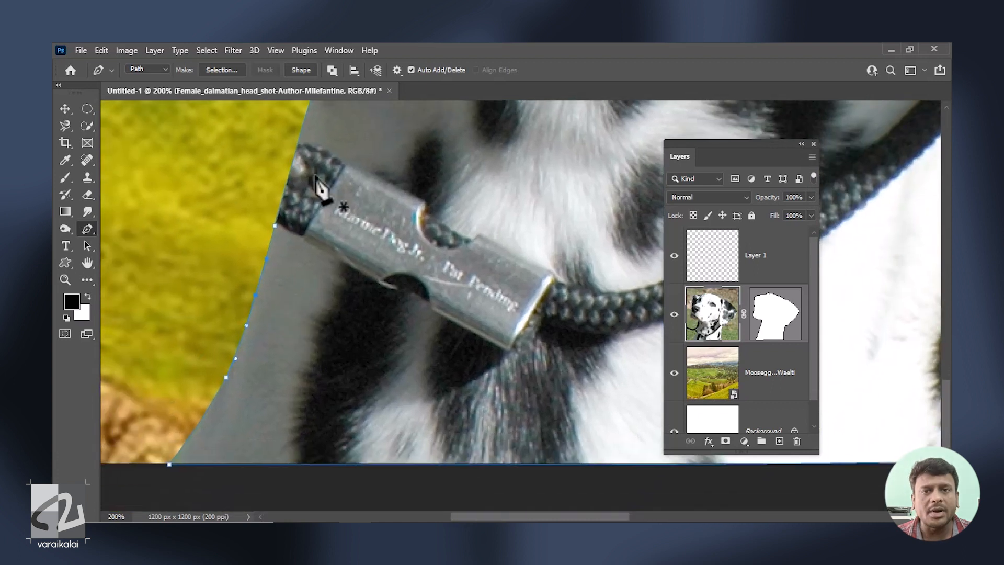
{"action": "left_click", "coordinate": [226, 378]}
{"action": "key", "text": "ctrl+z"}
Step: Turn off Auto Add/Delete for the Pen tool and switch to the Delete Anchor Point tool
{"action": "left_click", "coordinate": [411, 70]}
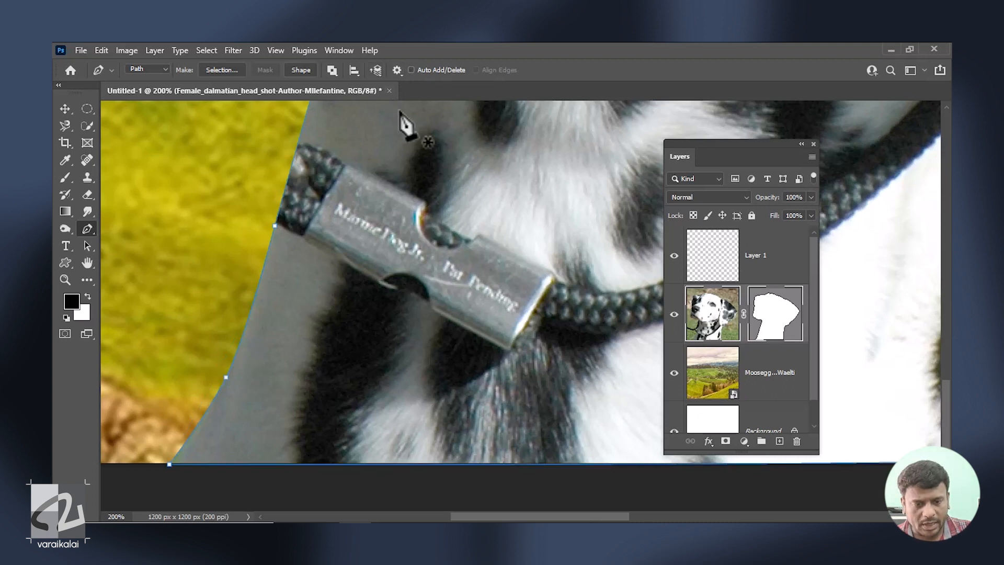
{"action": "left_click", "coordinate": [91, 226]}
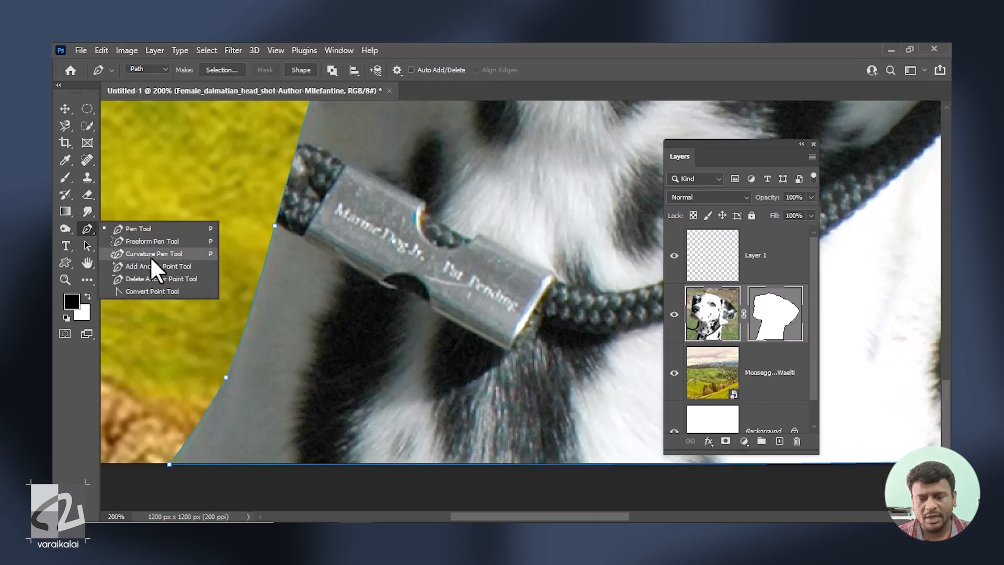
{"action": "left_click", "coordinate": [199, 279]}
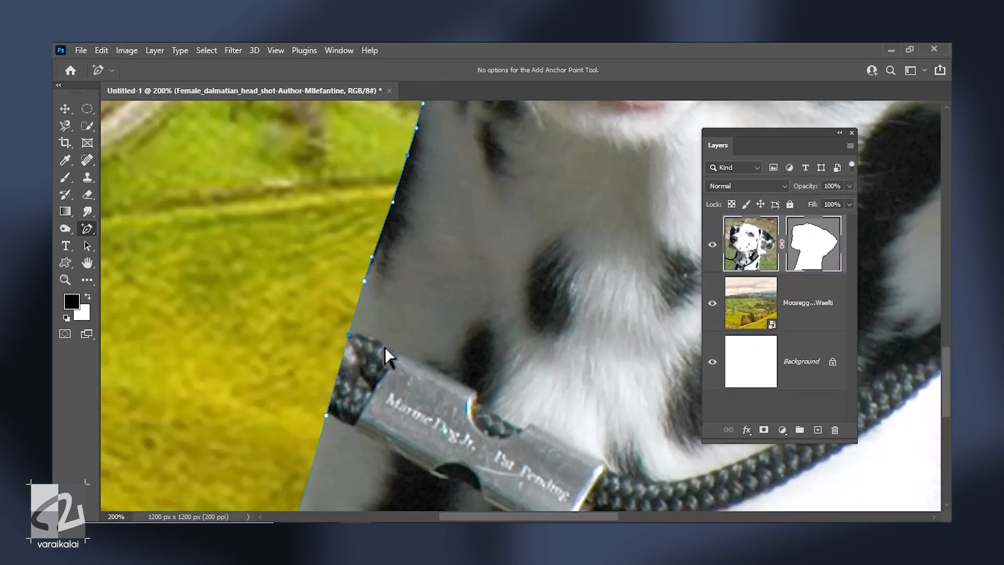
Step: Add anchor points to the mask path beside the collar clasp with the Pen tool and pull them outward around the metal ring's upper edge
{"action": "key", "text": "p"}
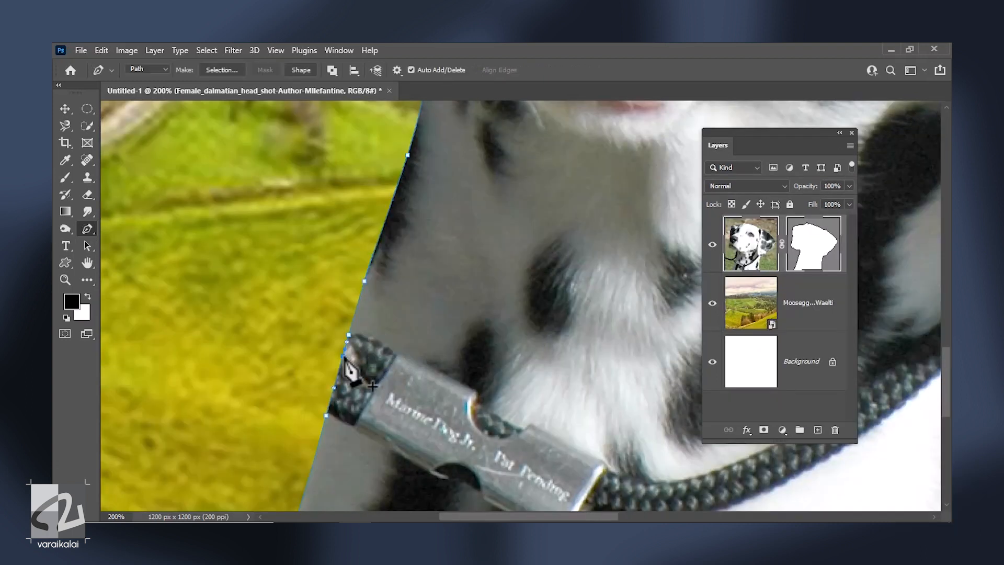
{"action": "left_click_drag", "start_coordinate": [345, 358], "coordinate": [263, 296]}
{"action": "left_click", "coordinate": [315, 320]}
{"action": "left_click_drag", "start_coordinate": [315, 321], "coordinate": [300, 283]}
{"action": "left_click_drag", "start_coordinate": [250, 326], "coordinate": [253, 330]}
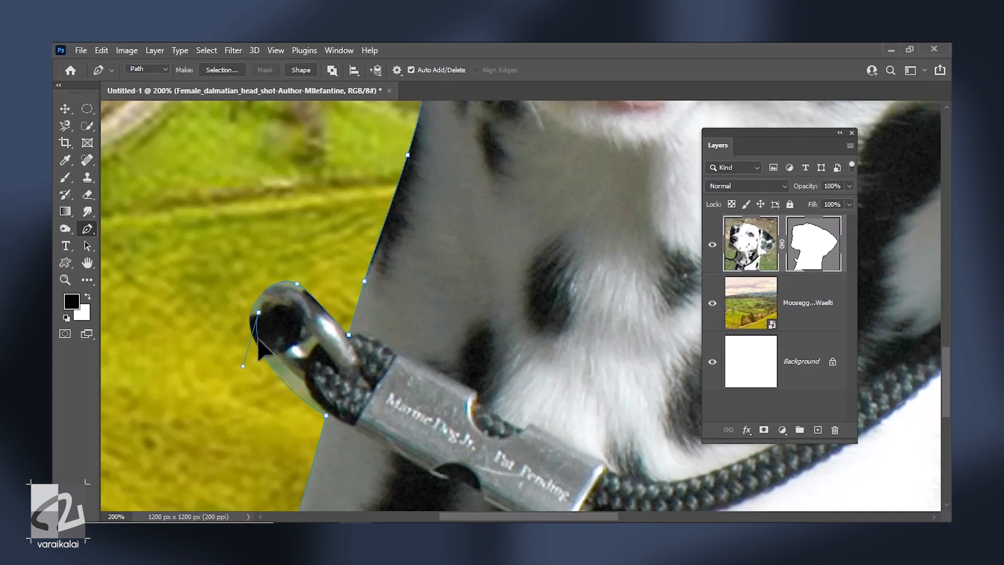
Step: Add an anchor point on the path below the metal ring and adjust it to follow the ring's lower edge
{"action": "left_click", "coordinate": [291, 387]}
{"action": "left_click_drag", "start_coordinate": [291, 387], "coordinate": [299, 380]}
{"action": "key", "text": "ctrl+minus"}
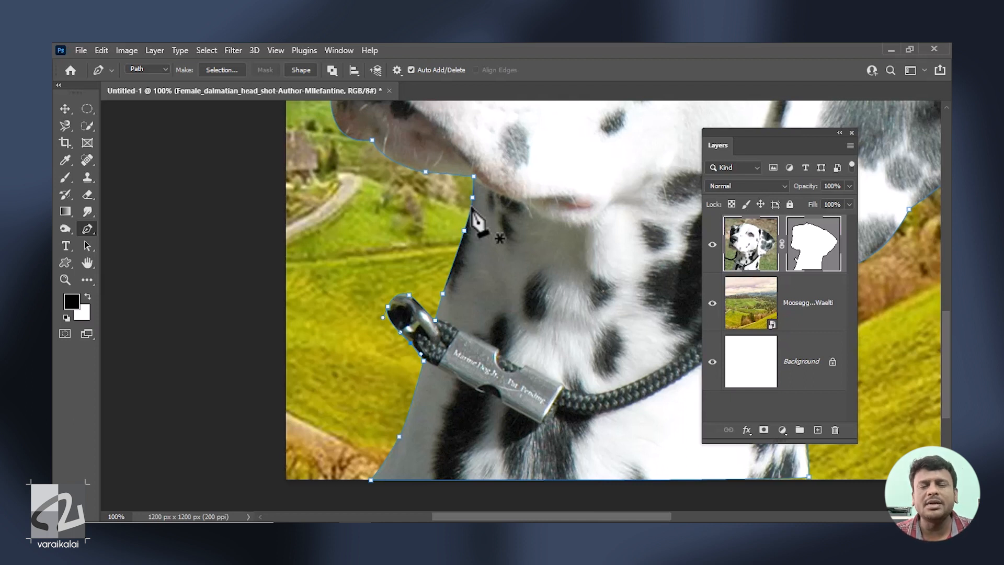
{"action": "key", "text": "ctrl+0"}
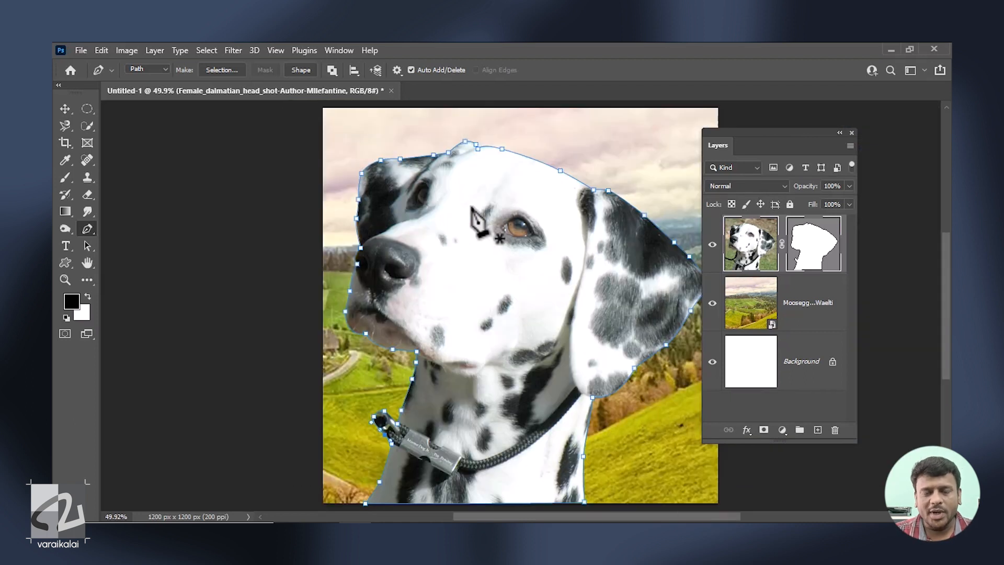